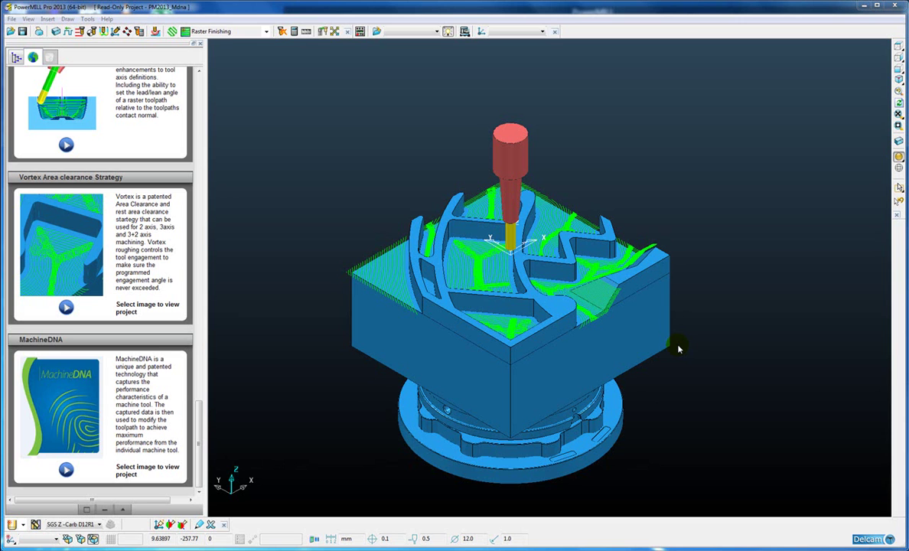
# - Display the plugins pane, collapse the Create text plugin and start a new test in the MachineDNA Profiler
pyautogui.rightClick(674, 33)
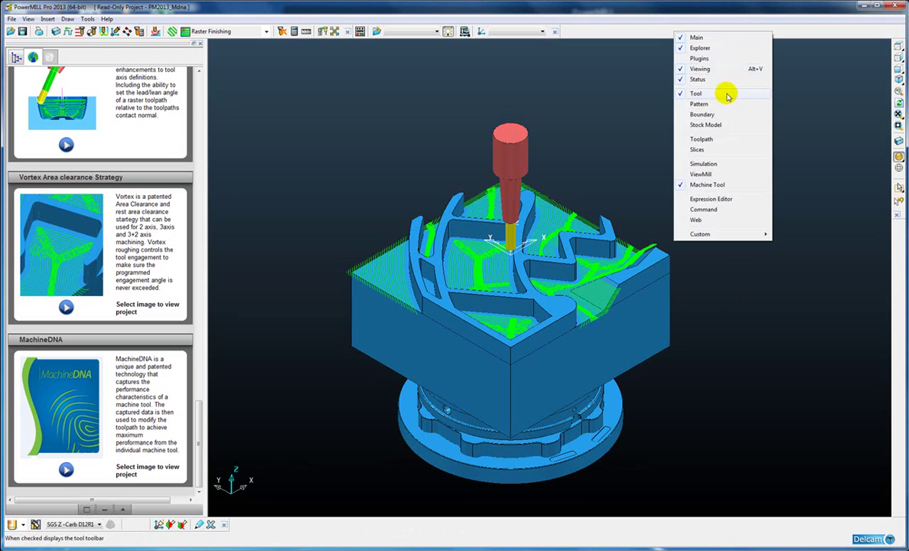
pyautogui.click(698, 58)
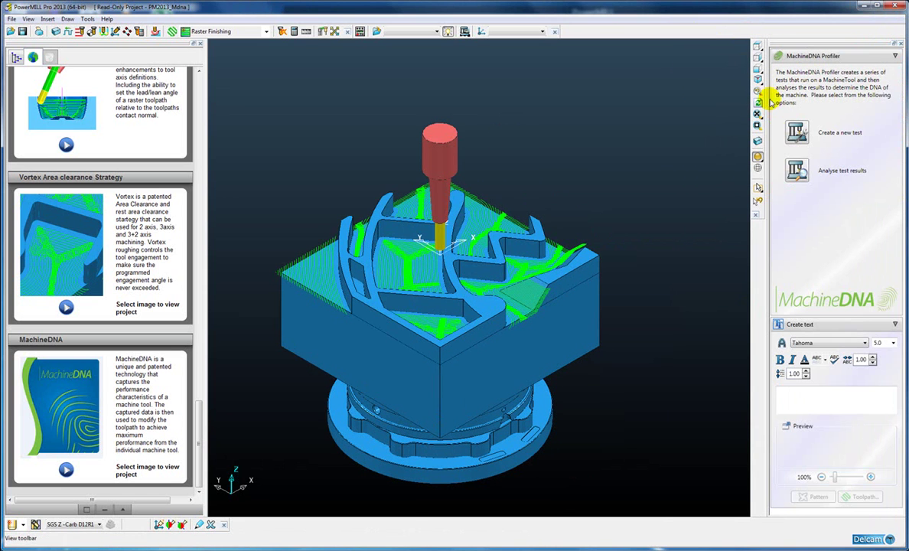
pyautogui.click(895, 324)
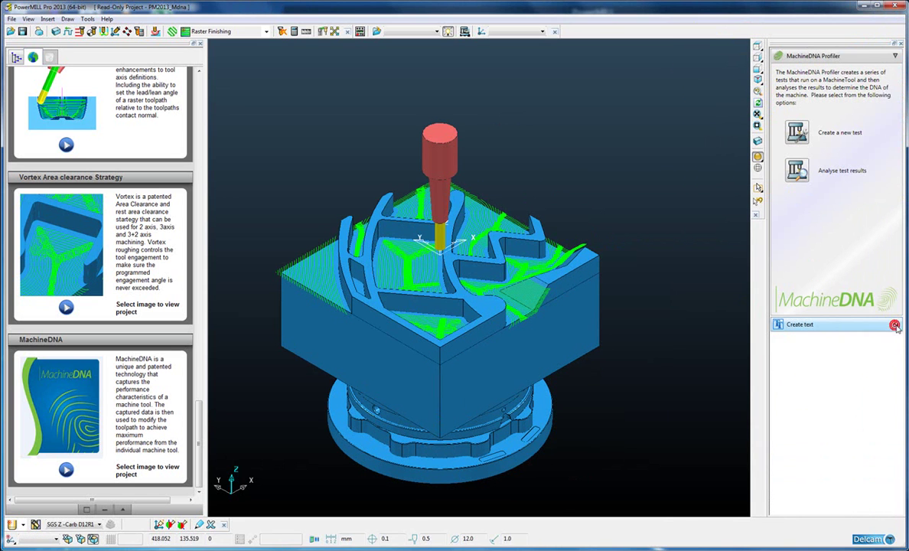
pyautogui.click(797, 133)
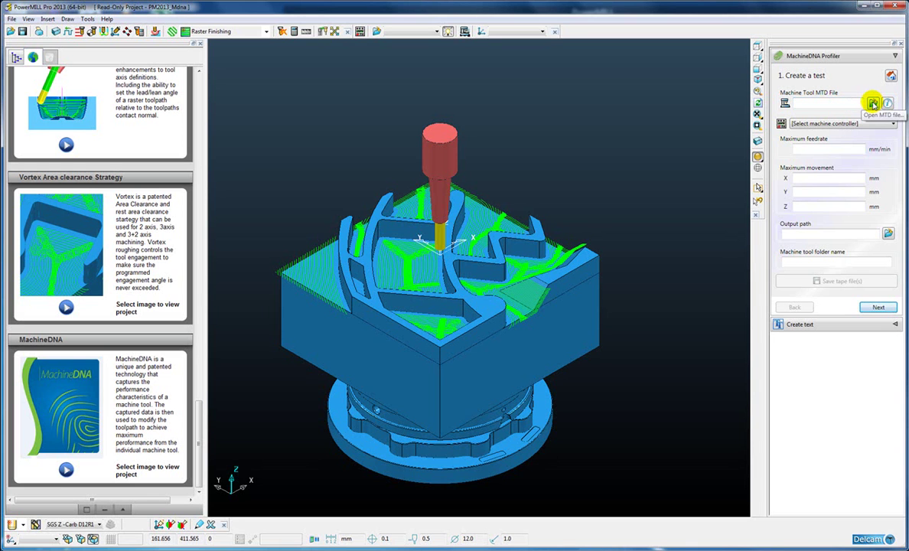
# - Load DMG_DMU160P_Delcam.mtd from the General_MachineData folder as the test's machine tool MTD file
pyautogui.click(874, 103)
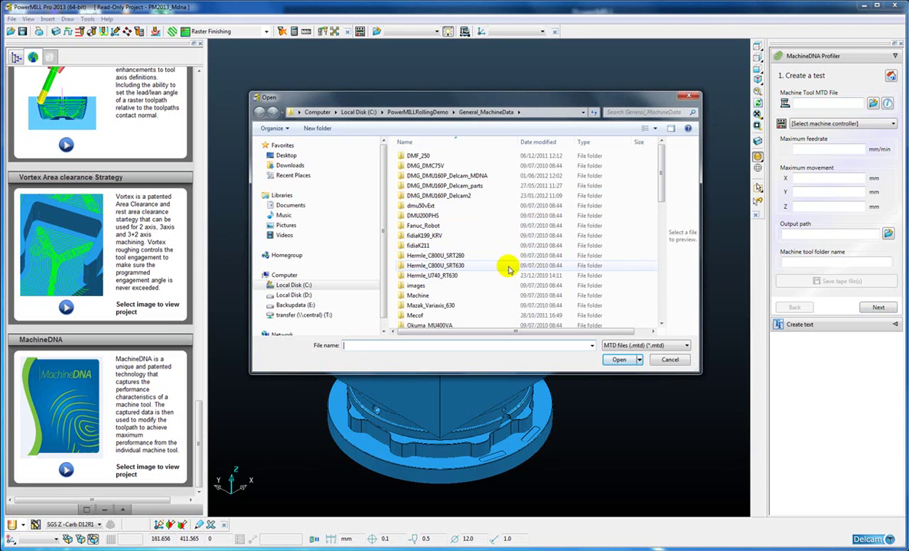
pyautogui.moveTo(659, 174); pyautogui.dragTo(646, 260)
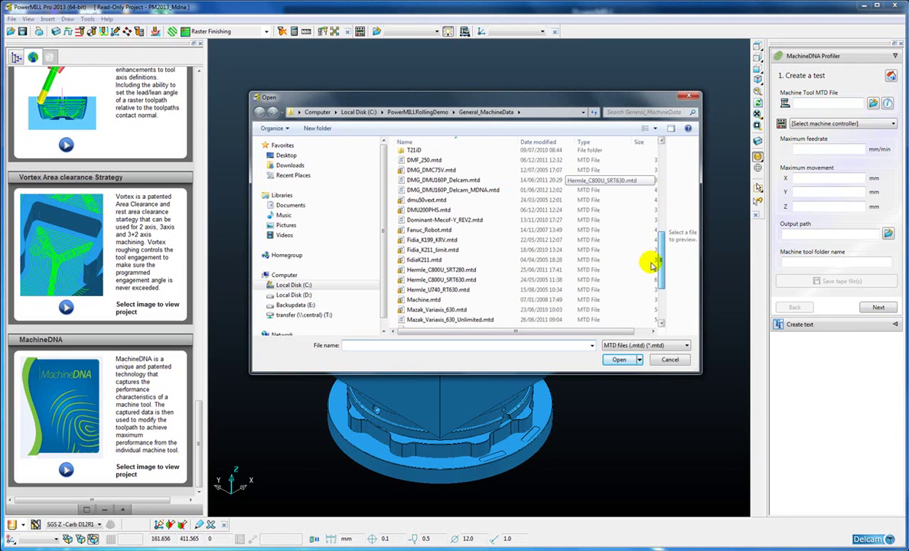
pyautogui.click(445, 180)
pyautogui.click(610, 359)
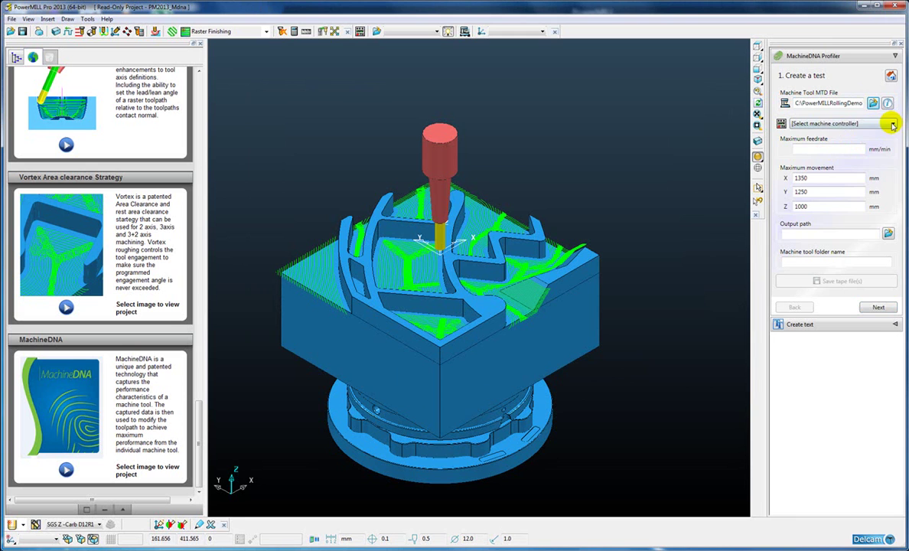
# - Set the test's machine controller to Siemens and its maximum feedrate to 12000 mm/min
pyautogui.click(893, 123)
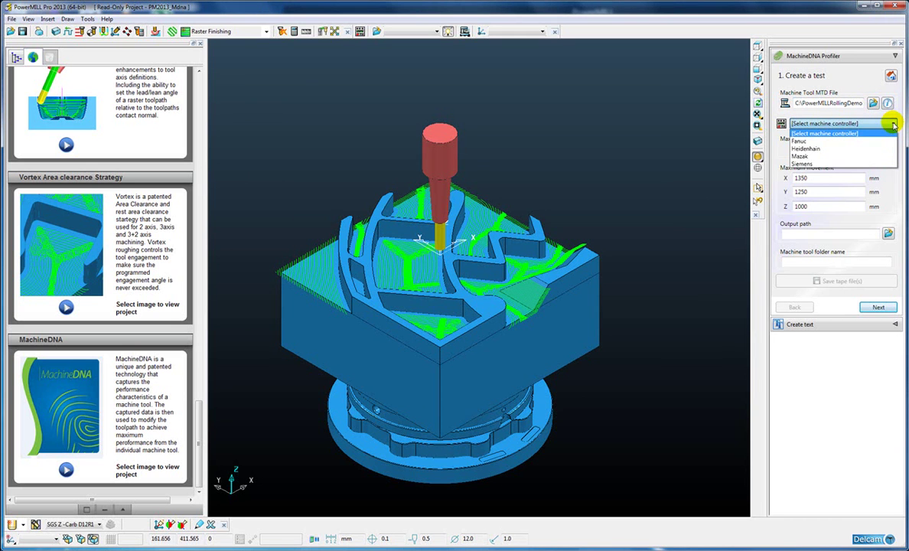
pyautogui.click(826, 163)
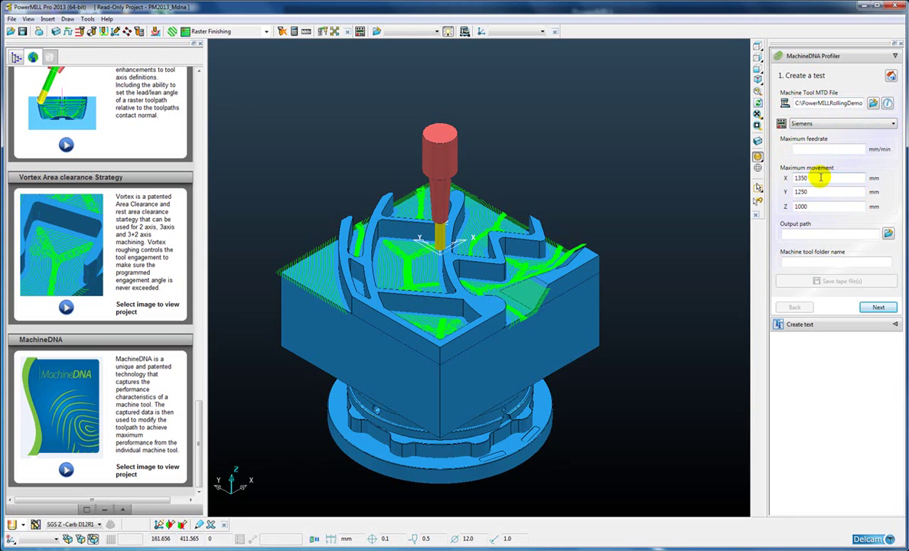
pyautogui.click(820, 178)
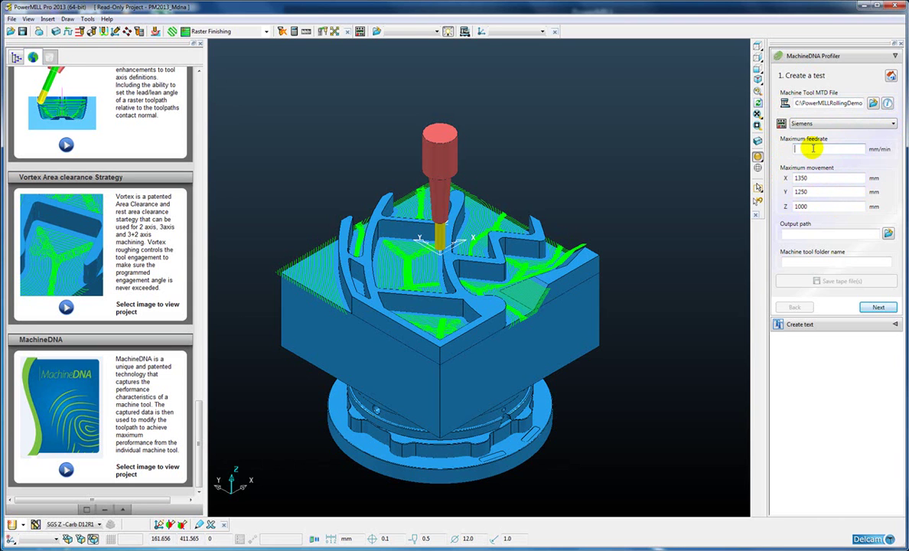
pyautogui.write('12000')
# - Save the test's tape files to the Desktop with the machine tool folder name DMU160P
pyautogui.click(887, 235)
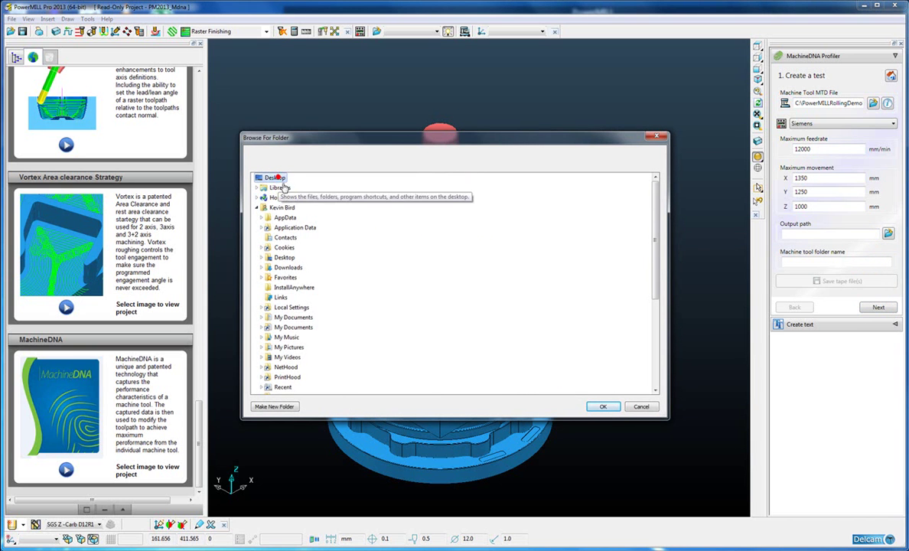
pyautogui.click(604, 408)
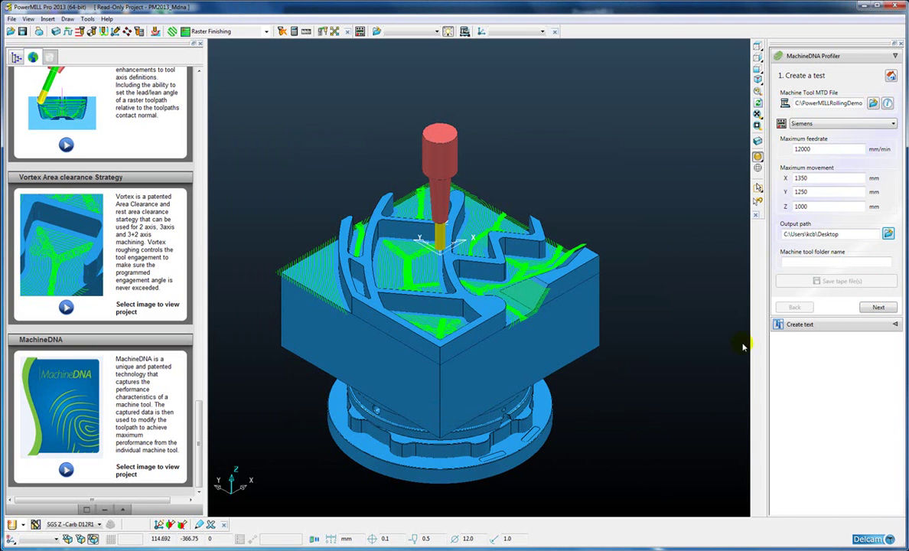
pyautogui.click(796, 261)
pyautogui.click(796, 261)
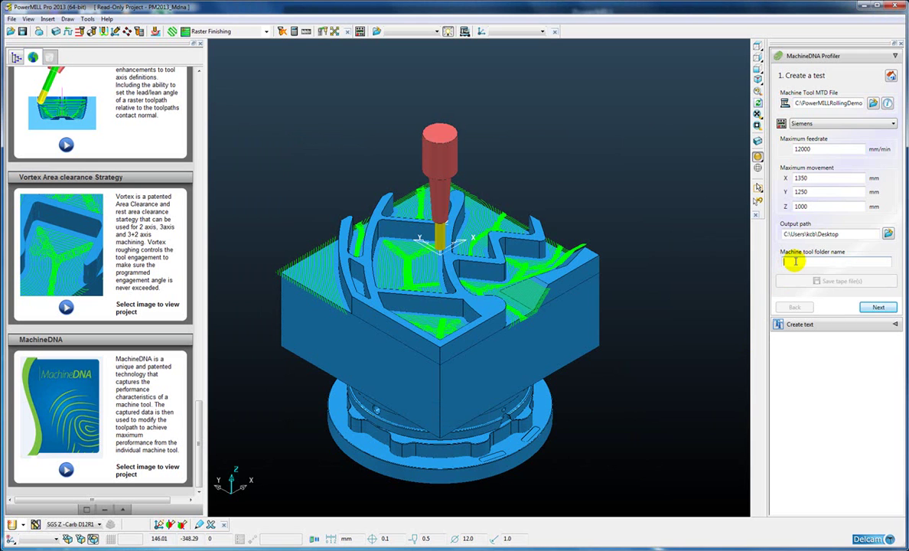
pyautogui.write('DMU160P')
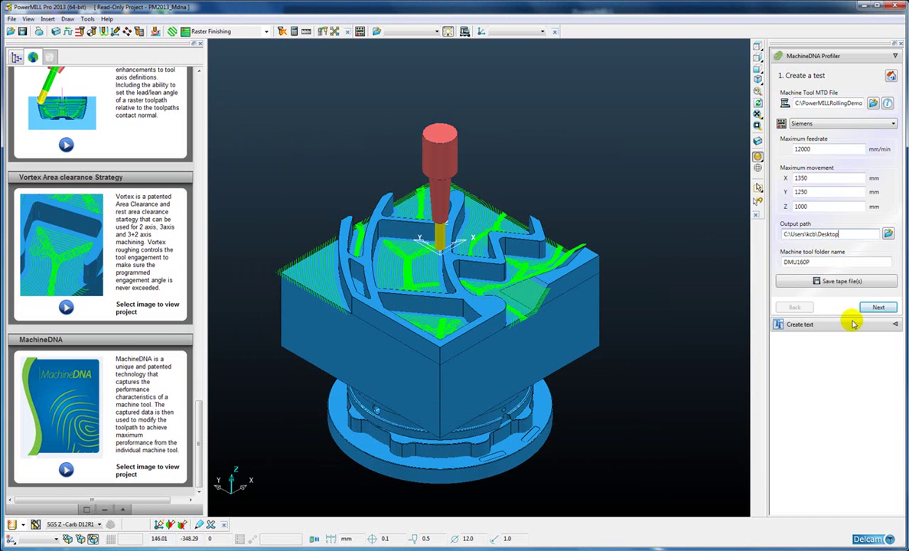
pyautogui.click(823, 283)
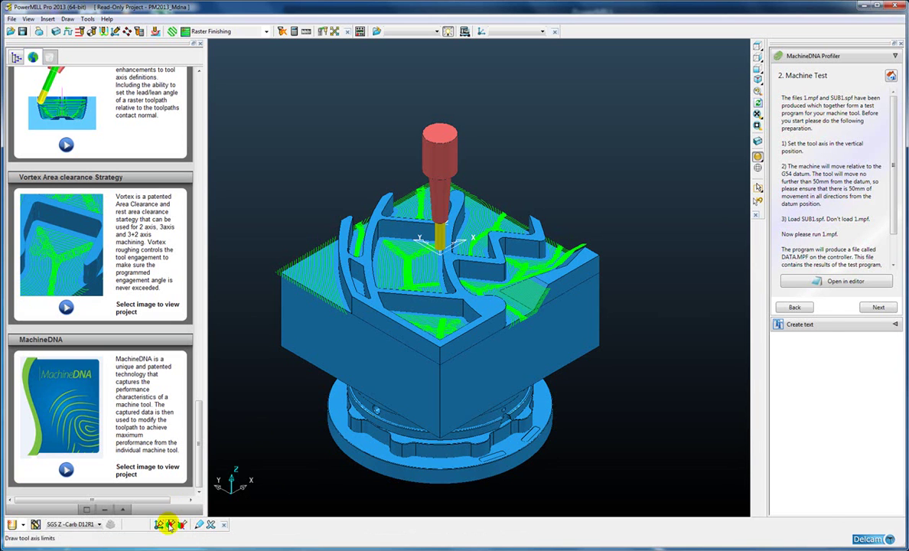
# - Open 1.mpf from the DMU160P folder in Notepad++ and examine the generated test program's code
pyautogui.click(149, 486)
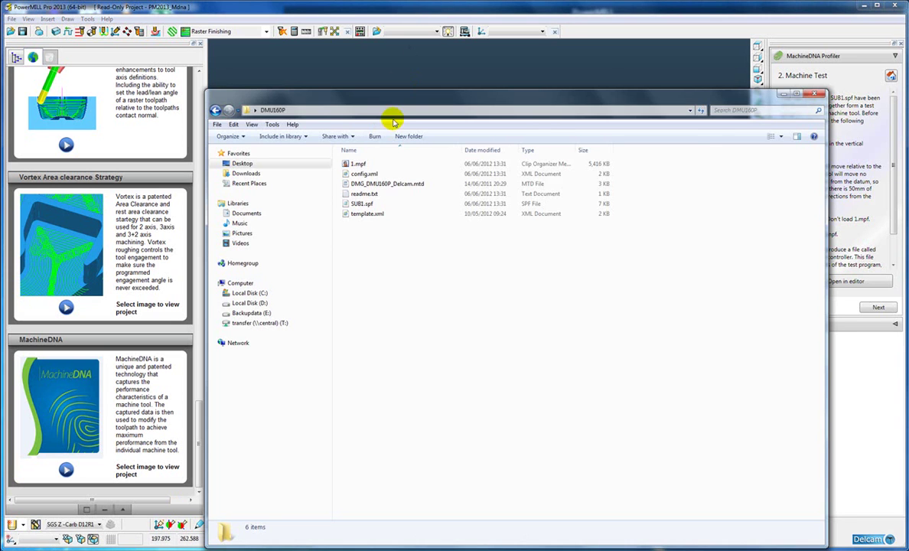
pyautogui.moveTo(360, 104); pyautogui.dragTo(347, 74)
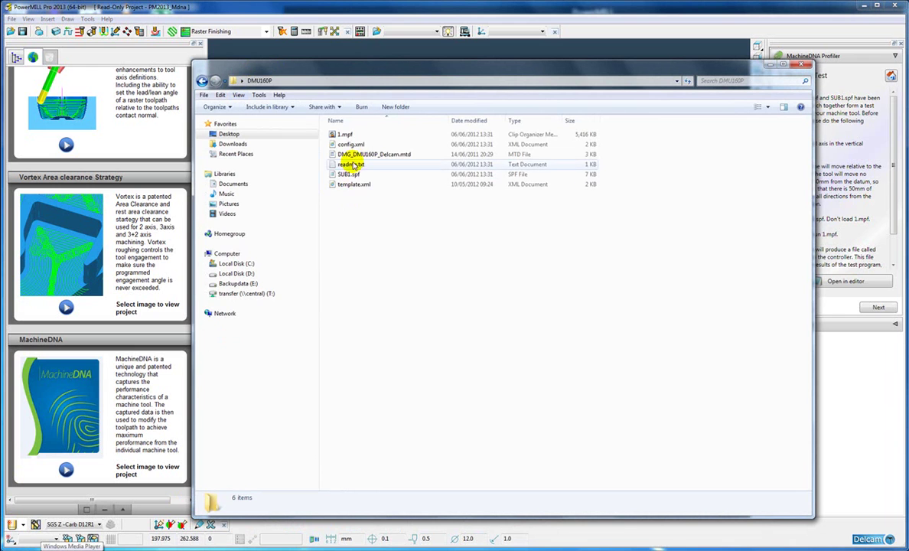
pyautogui.rightClick(346, 135)
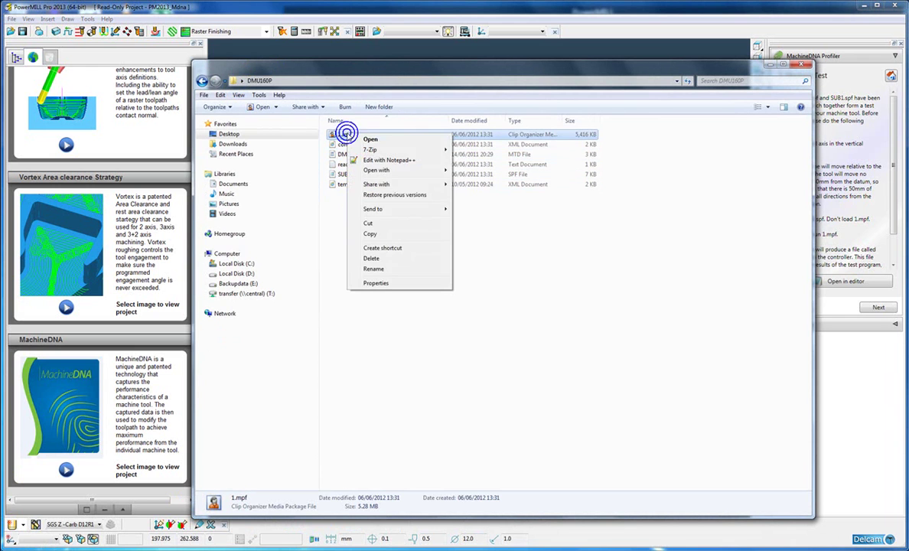
pyautogui.click(376, 162)
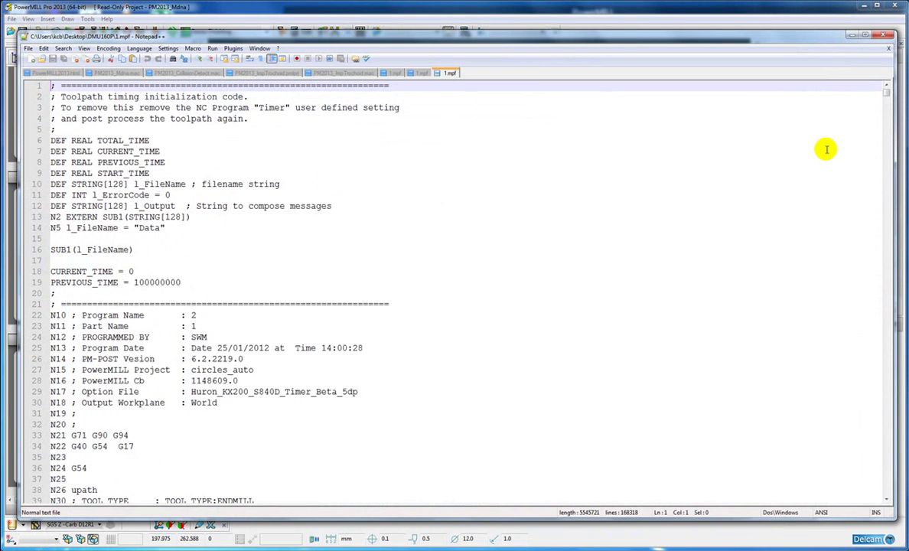
pyautogui.moveTo(886, 86); pyautogui.dragTo(869, 56)
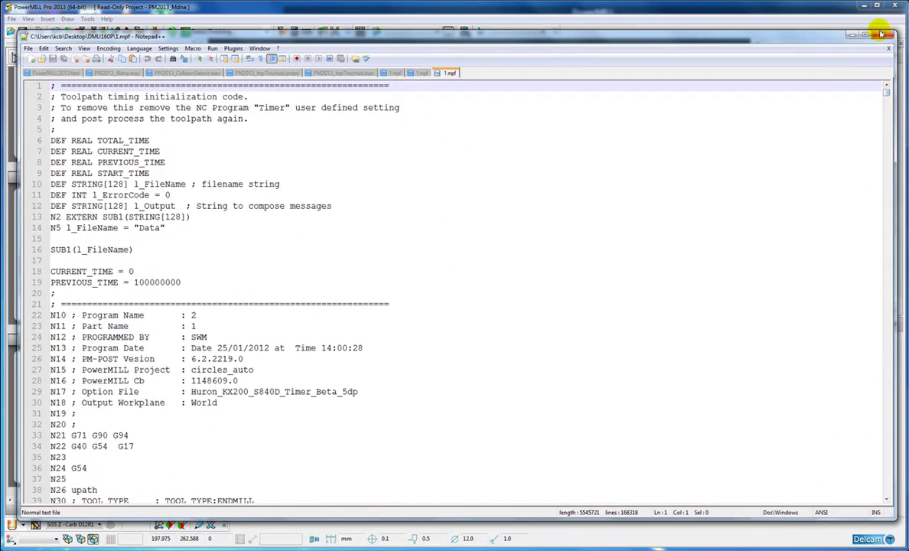
pyautogui.click(883, 36)
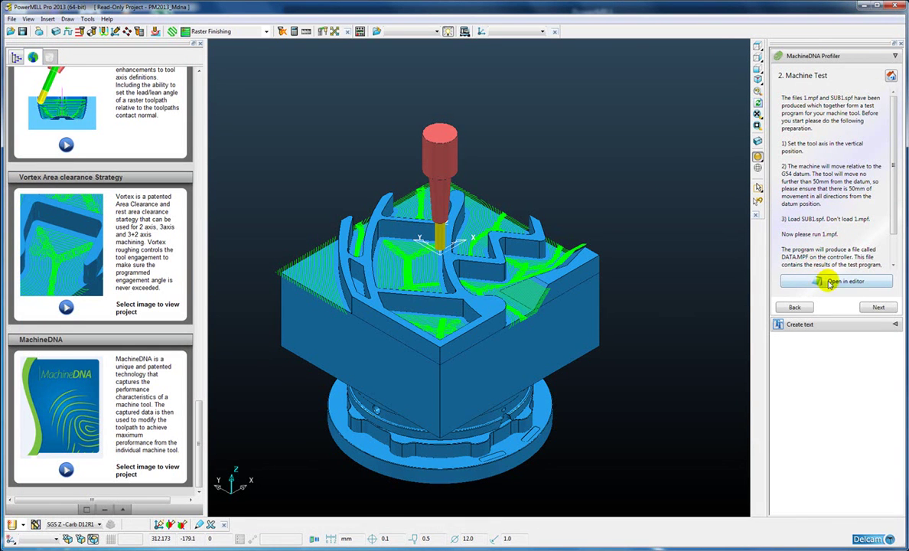
# - Analyse the DMU160P test results and save them as DMG_DMU160P_Delcam_MDNA.mtd in General_MachineData, replacing the existing file and data directory
pyautogui.click(873, 308)
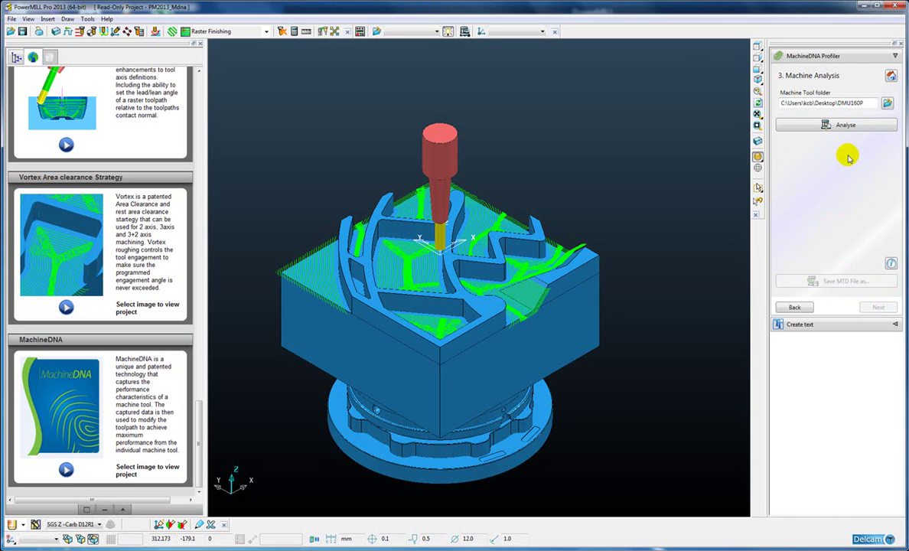
pyautogui.click(843, 125)
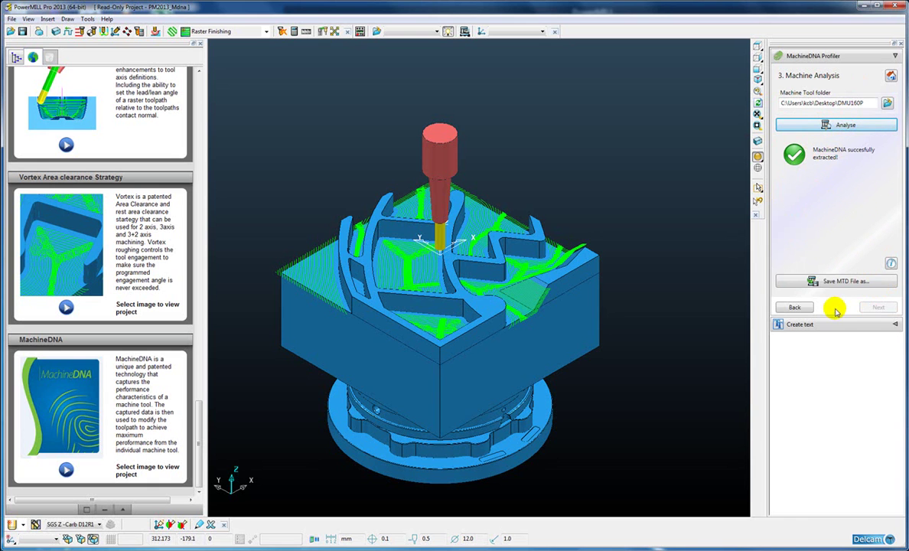
pyautogui.click(839, 280)
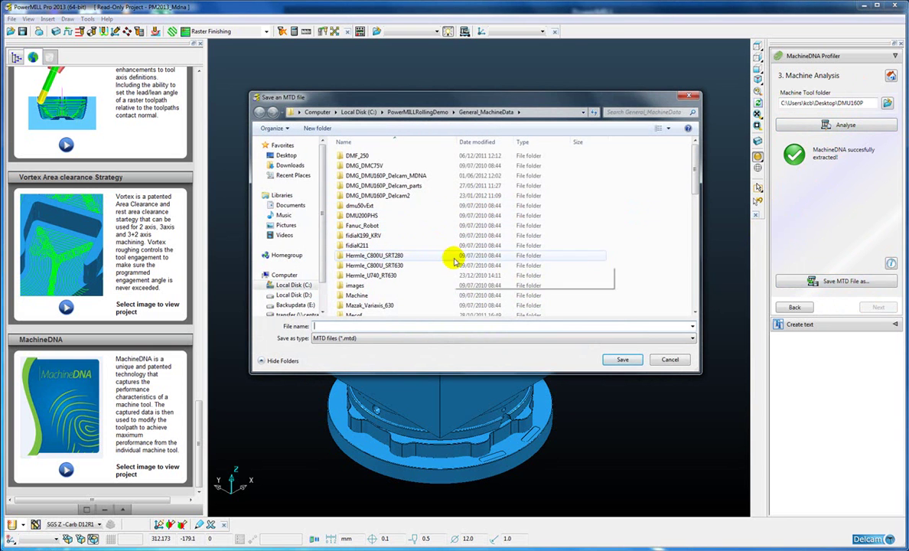
pyautogui.moveTo(695, 184); pyautogui.dragTo(695, 258)
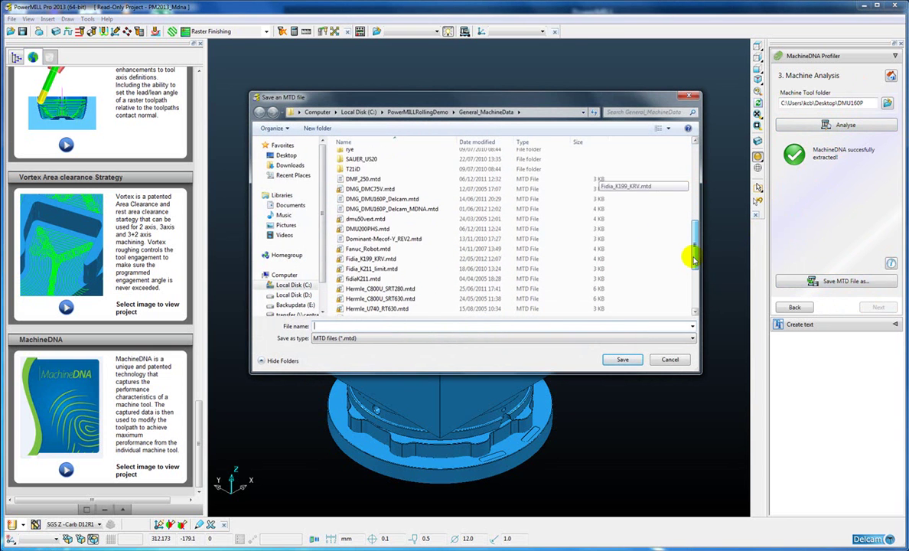
pyautogui.click(425, 210)
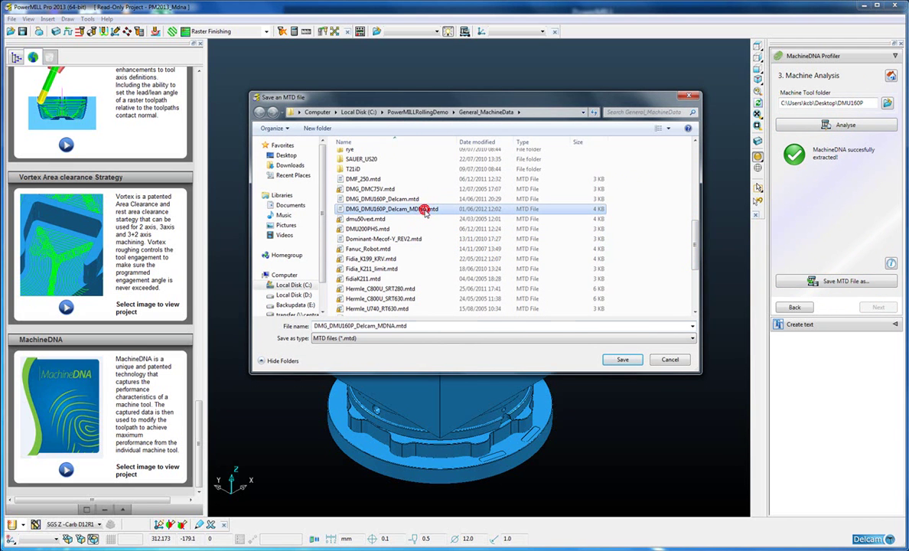
pyautogui.click(621, 360)
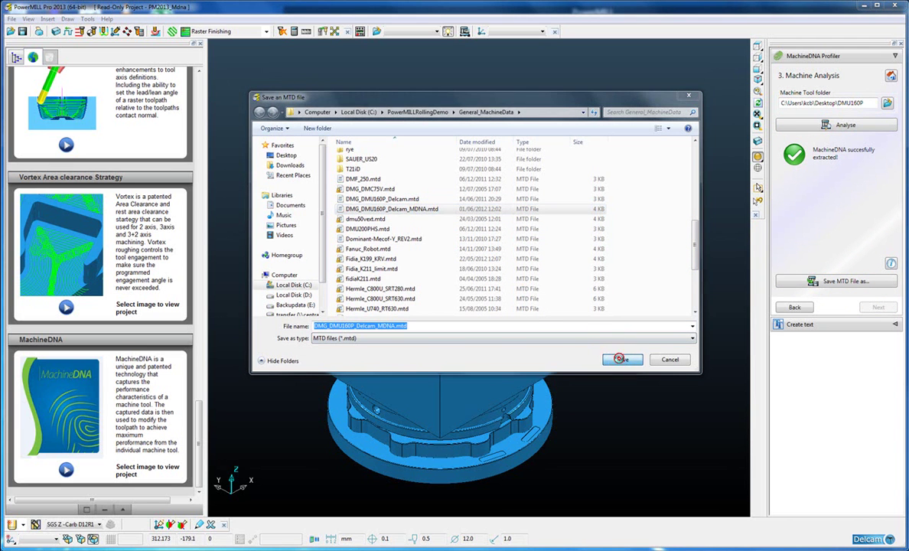
pyautogui.click(482, 283)
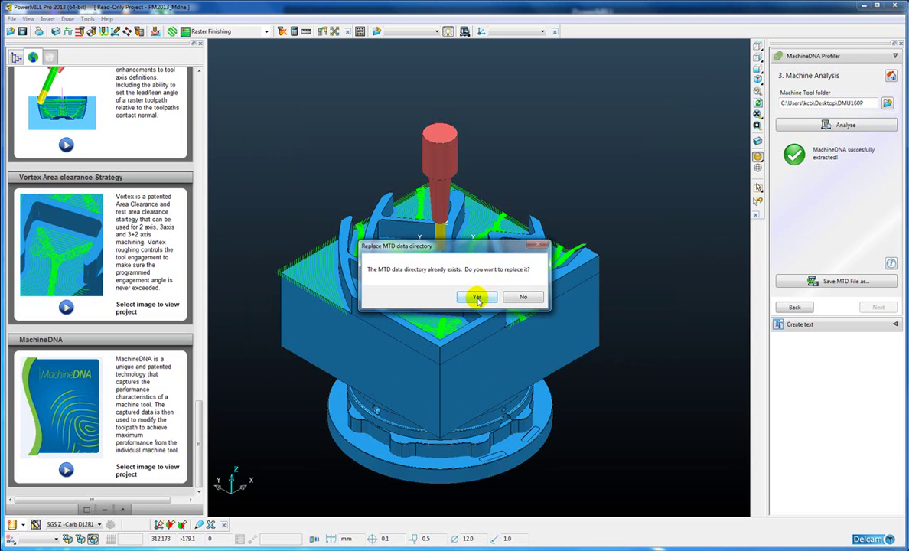
pyautogui.click(478, 299)
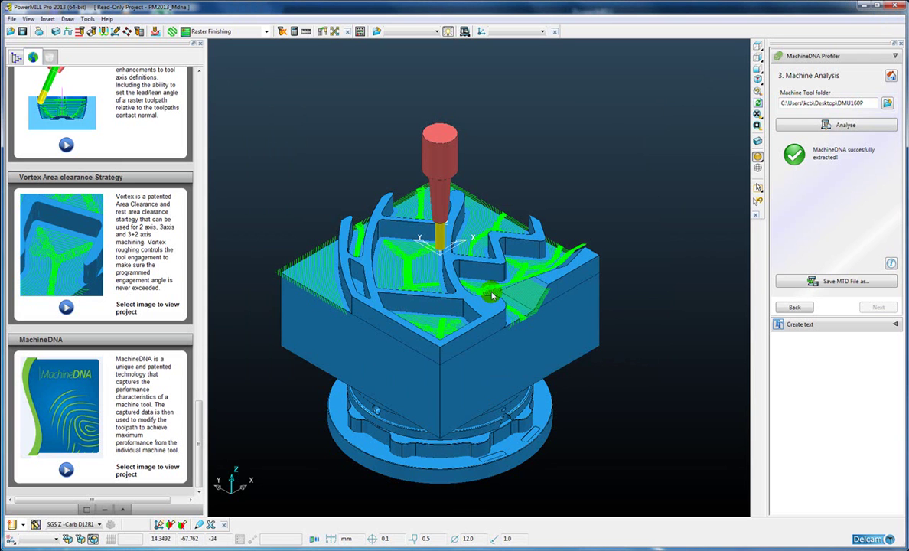
# - Import the DMG_DMU160P_Delcam_MDNA.mtd machine tool into the project and set its workplane to Simulation
pyautogui.click(17, 57)
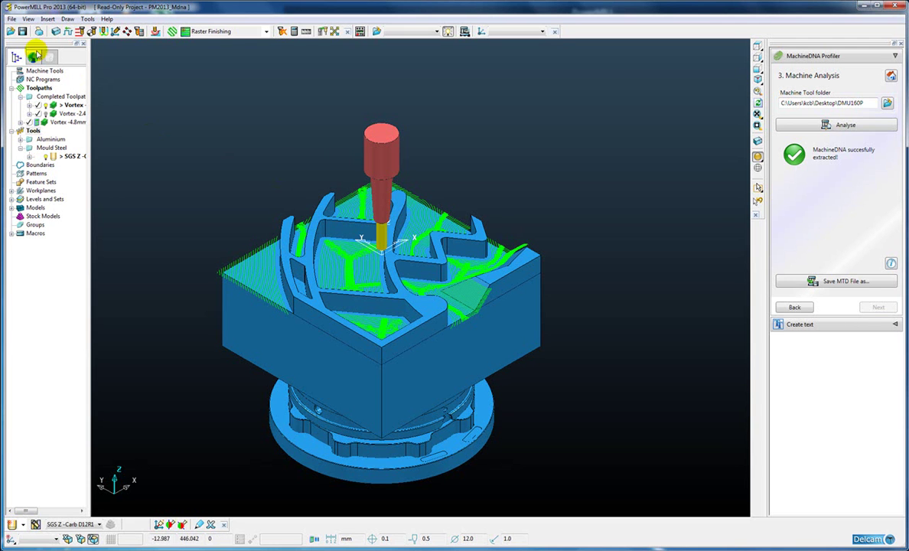
pyautogui.rightClick(44, 71)
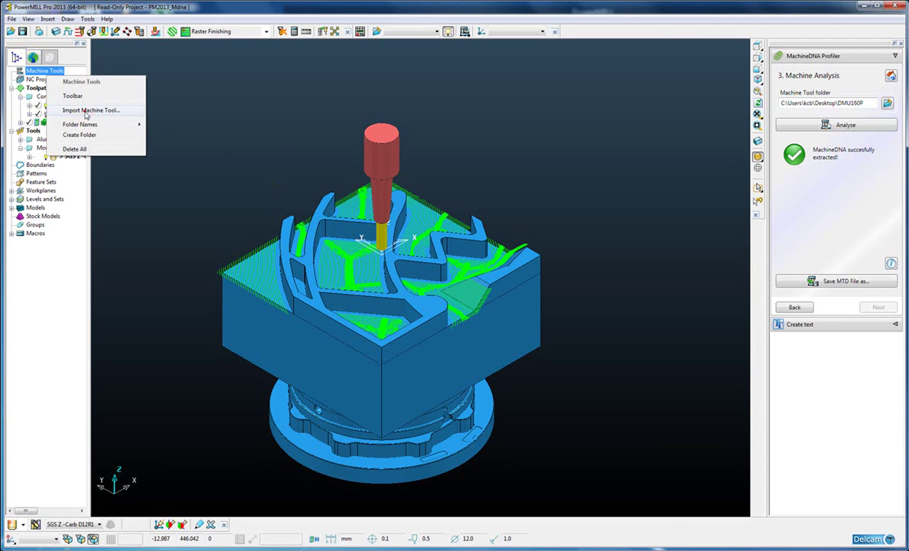
pyautogui.click(89, 110)
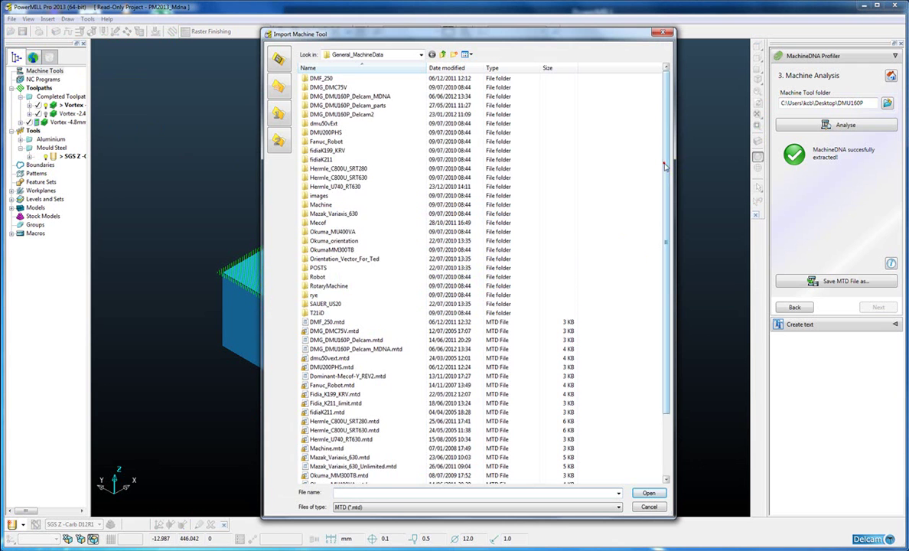
pyautogui.scroll(-3, 677, 188)
pyautogui.click(398, 279)
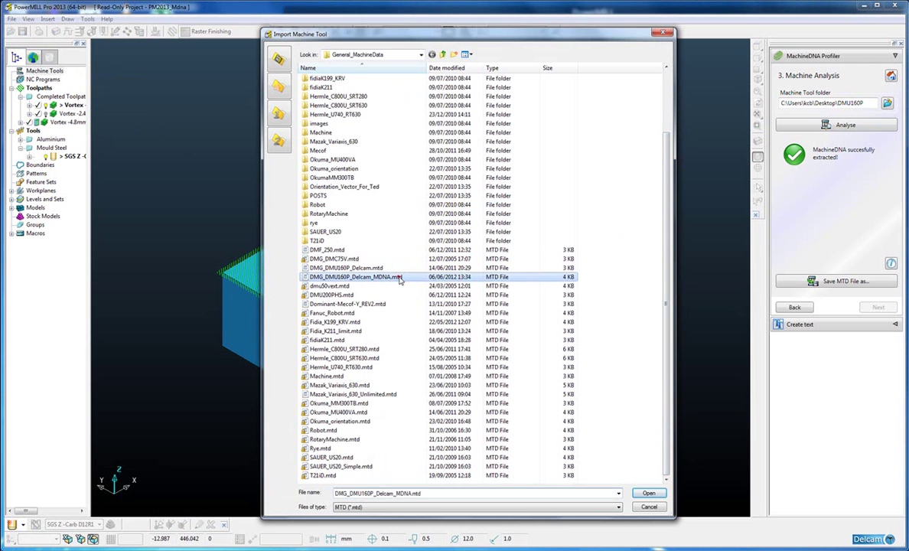
pyautogui.click(649, 493)
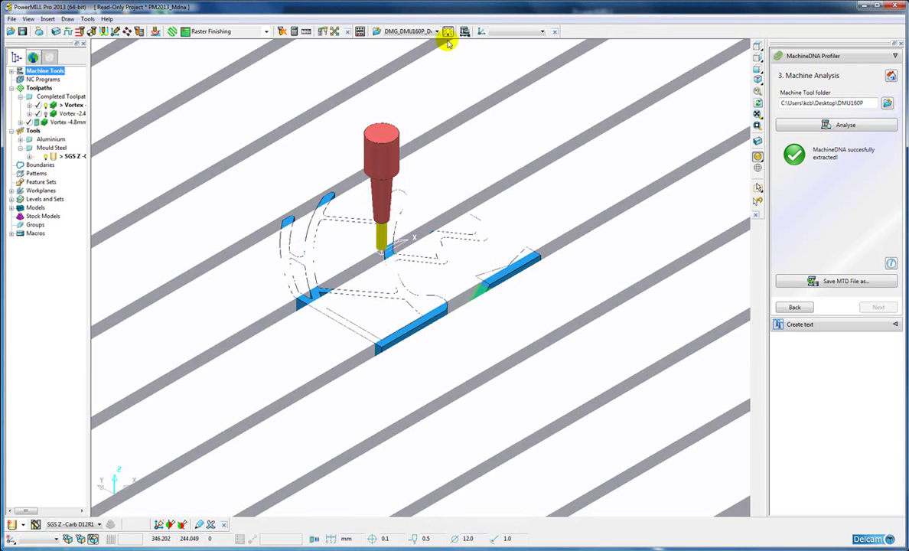
pyautogui.click(543, 31)
pyautogui.click(525, 57)
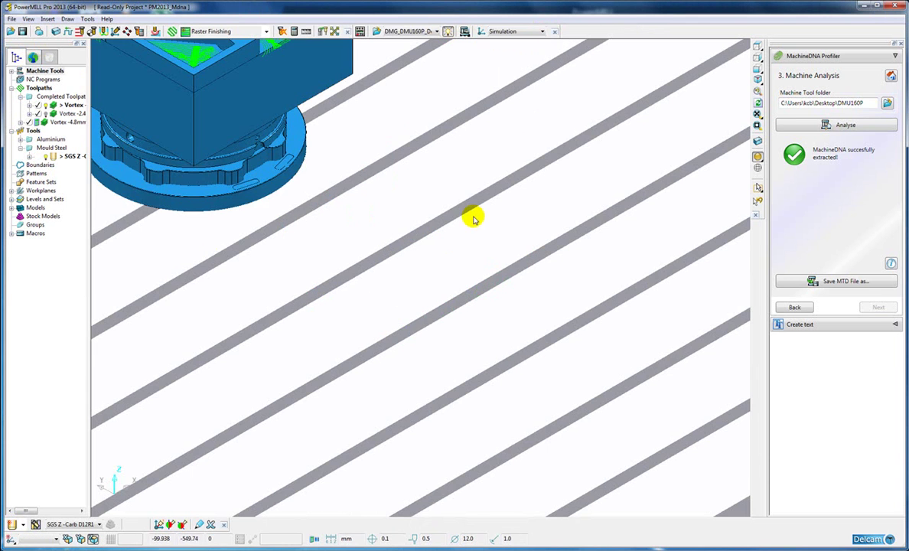
# - Activate the Vortex -4.8mm stepover - 24mm stepdown - Aluminium toolpath and assign DMG_DMU160P_Delcam_MDNA as its machine tool in the toolpath settings
pyautogui.scroll(-5, 473, 217)
pyautogui.scroll(3, 548, 320)
pyautogui.scroll(-2, 548, 320)
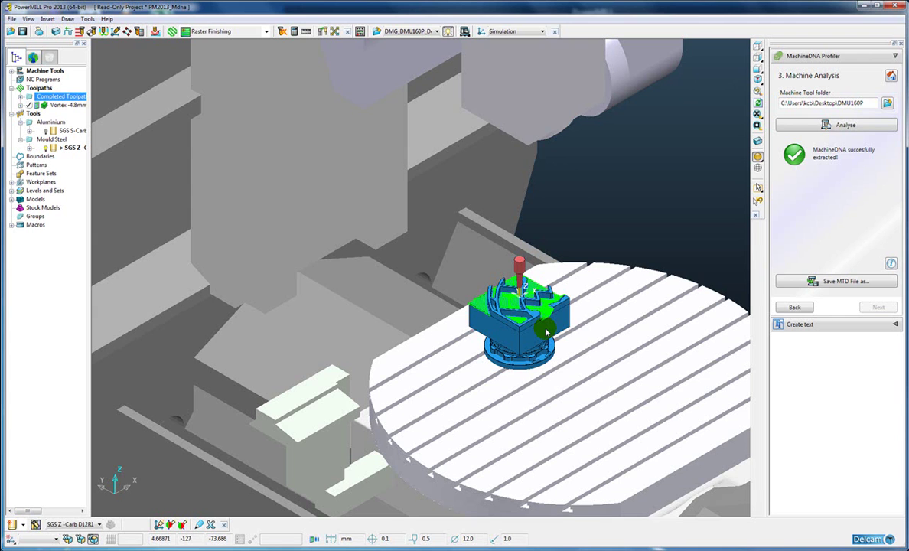
pyautogui.rightClick(61, 105)
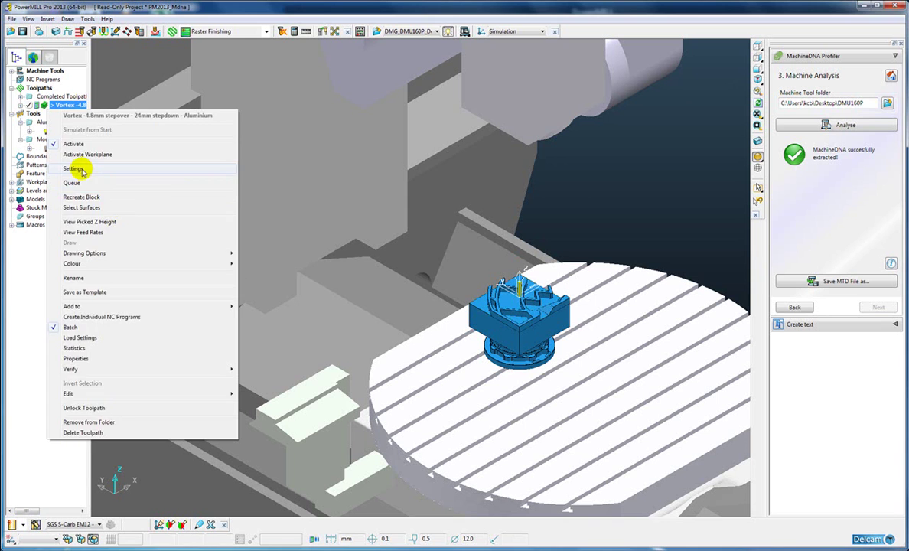
pyautogui.click(76, 153)
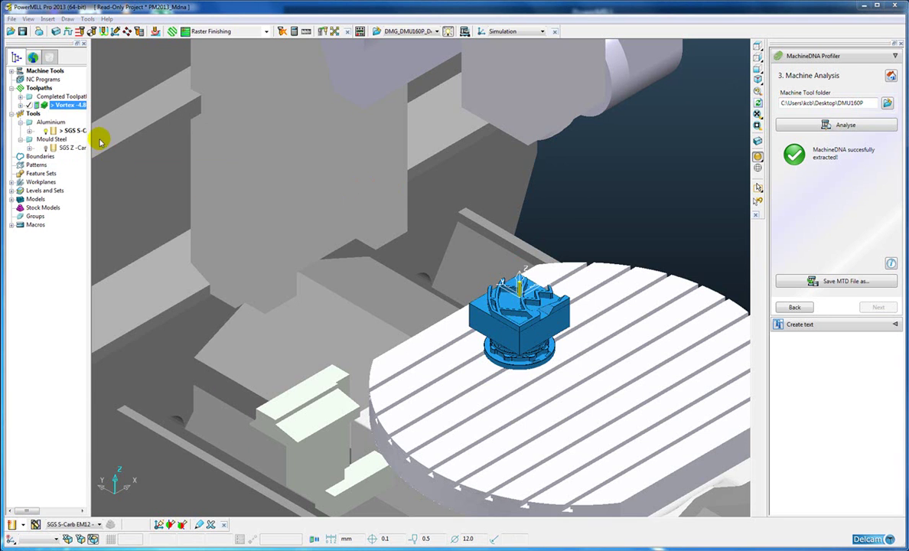
pyautogui.doubleClick(47, 107)
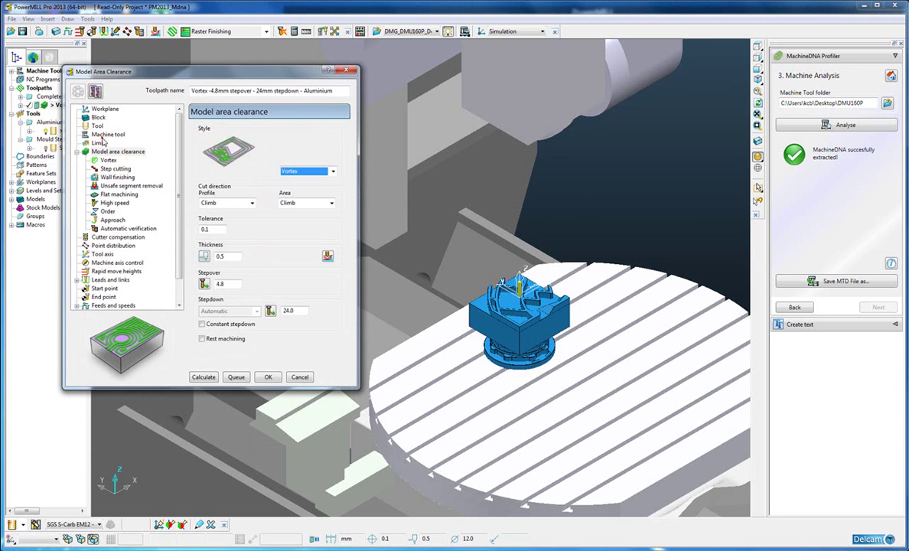
pyautogui.click(108, 134)
pyautogui.click(267, 148)
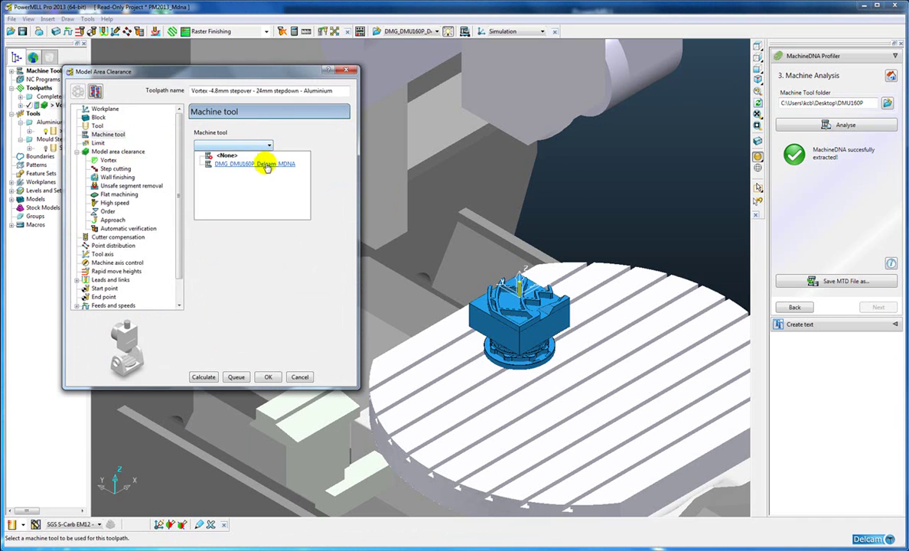
pyautogui.click(266, 163)
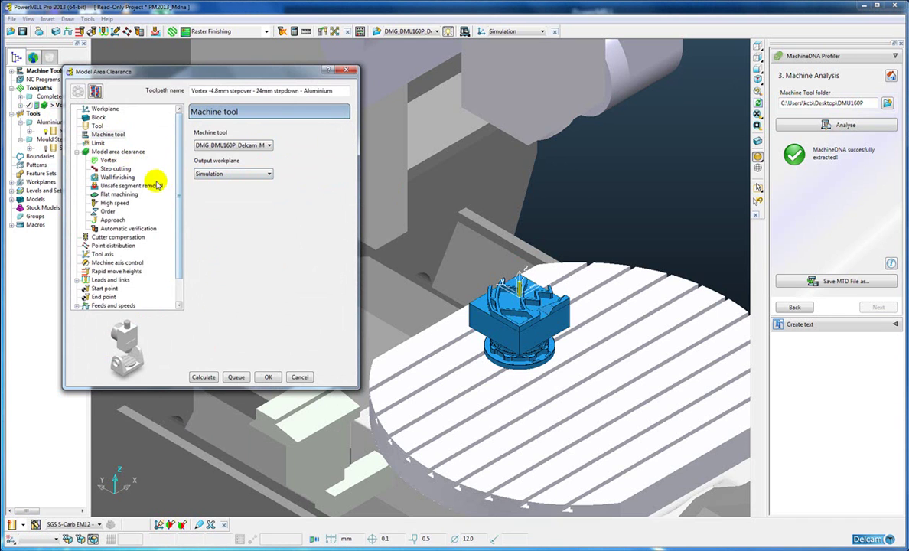
# - Reset the aluminium Vortex toolpath's feeds and speeds to the values recommended for the SGS S-Carb EM12 tool and apply them
pyautogui.click(109, 160)
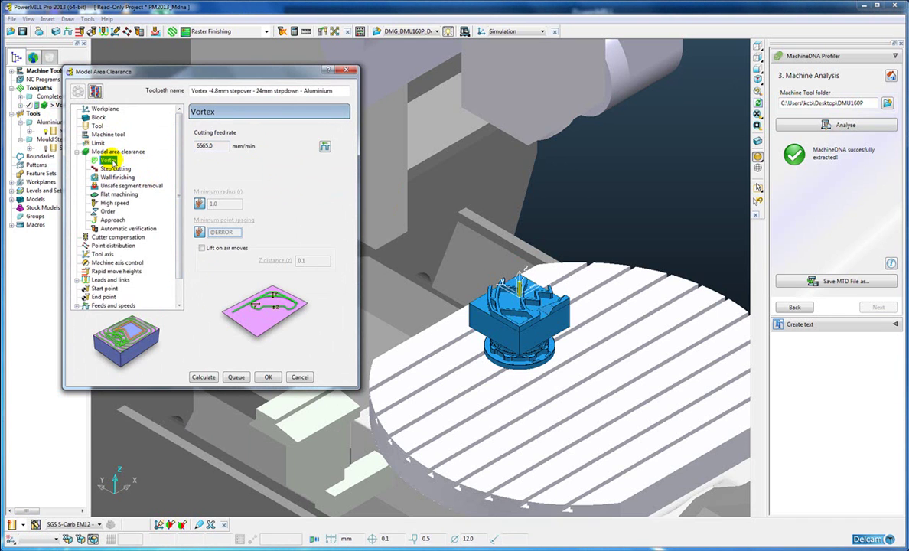
pyautogui.click(67, 32)
pyautogui.moveTo(222, 74); pyautogui.dragTo(257, 69)
pyautogui.moveTo(52, 130)
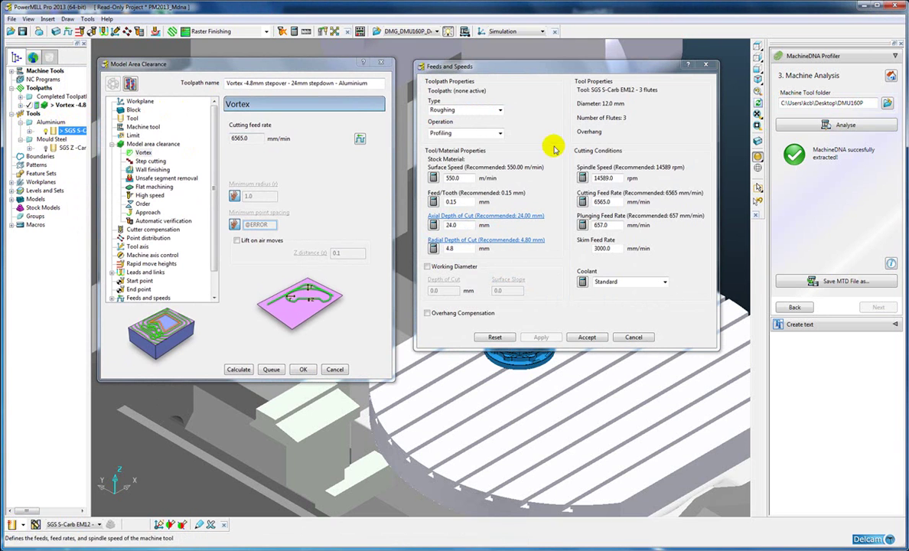
pyautogui.click(493, 337)
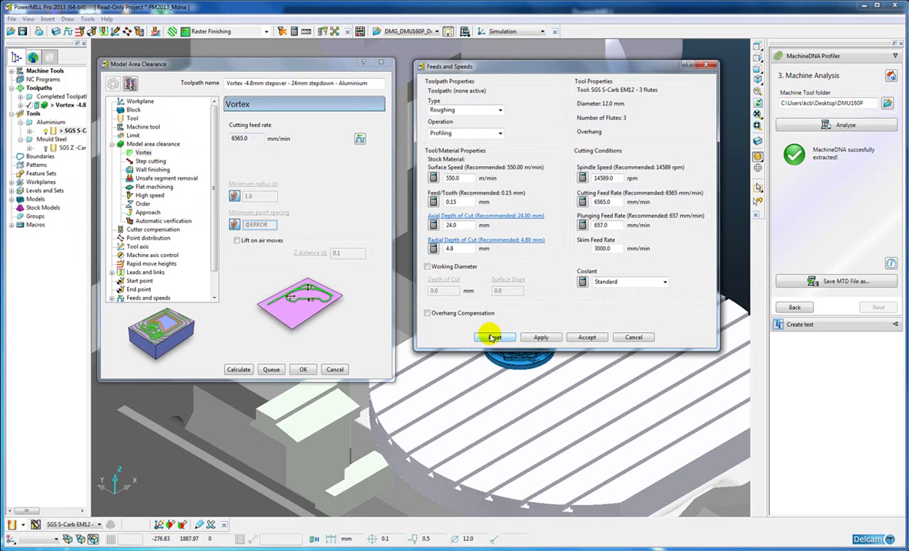
pyautogui.click(534, 338)
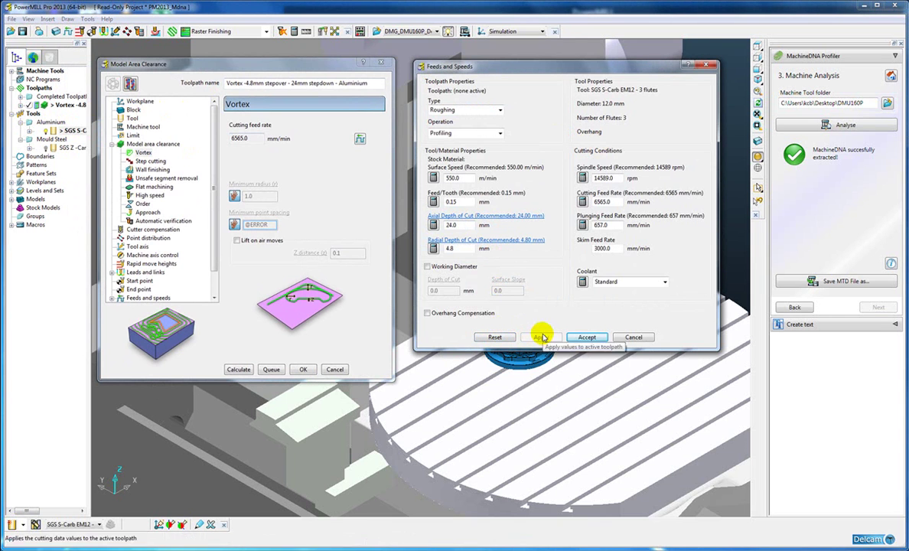
# - Set the Vortex minimum radius and minimum point spacing to automatic calculation and accept the feeds and speeds
pyautogui.click(234, 195)
pyautogui.click(234, 196)
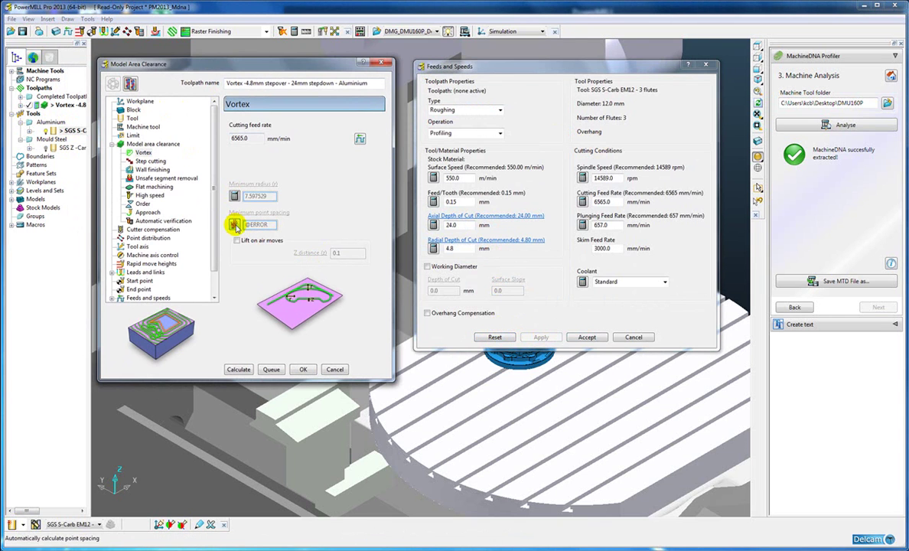
pyautogui.click(234, 223)
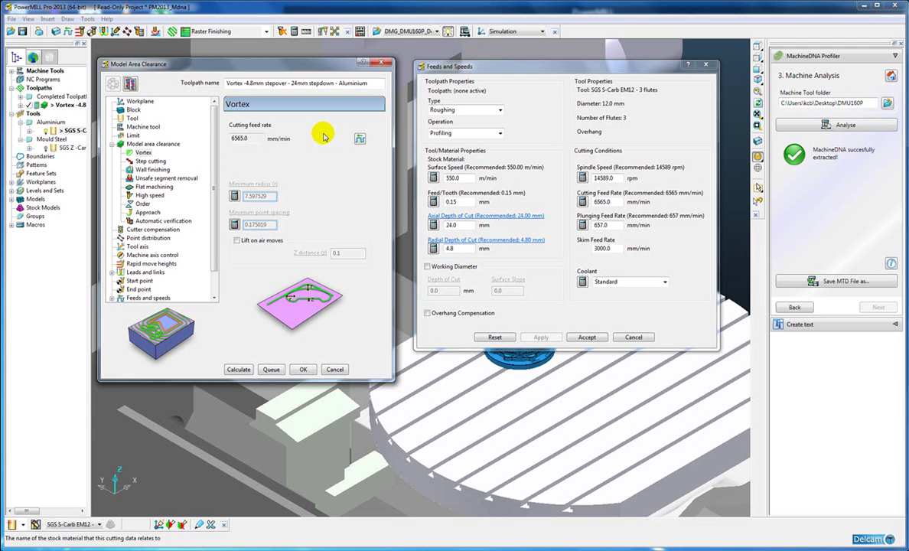
pyautogui.click(587, 338)
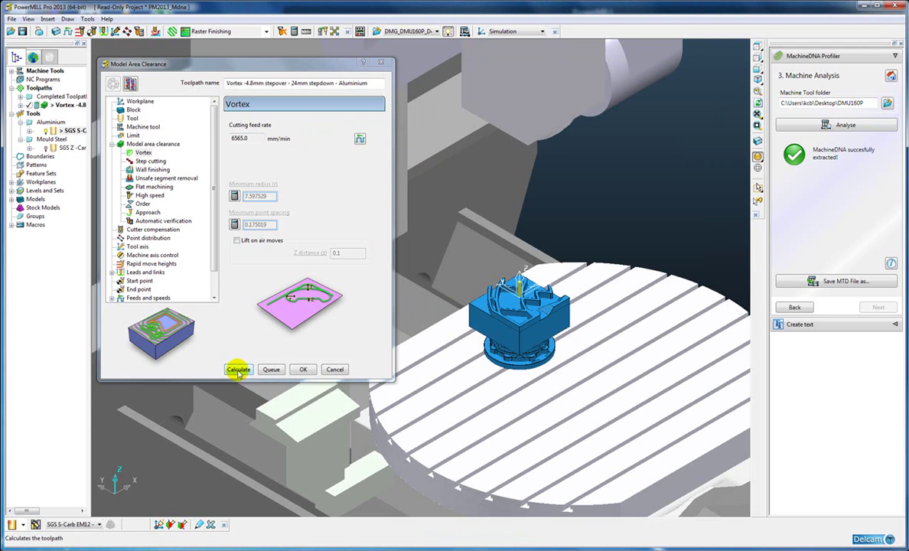
# - Calculate the aluminium Vortex toolpath and inspect its moves in the pockets up close
pyautogui.click(238, 369)
pyautogui.scroll(10, 462, 287)
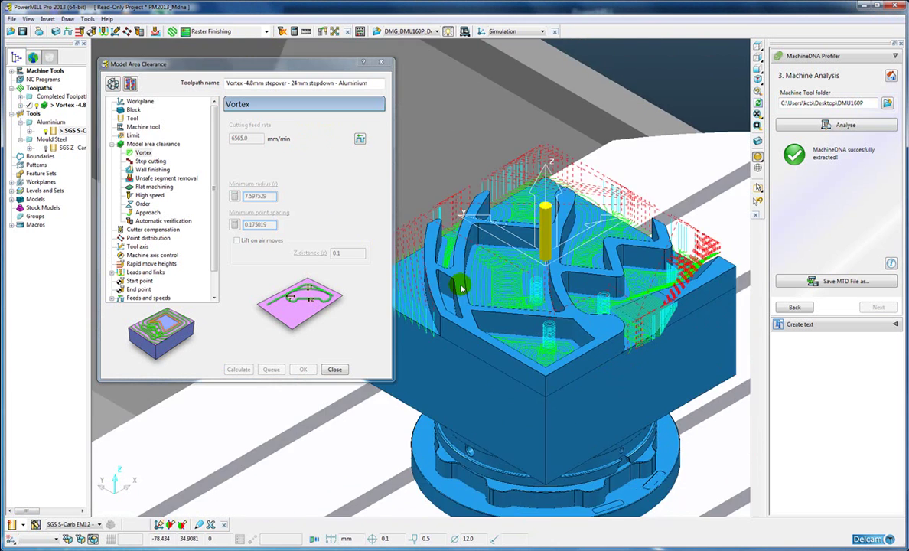
pyautogui.scroll(6, 583, 305)
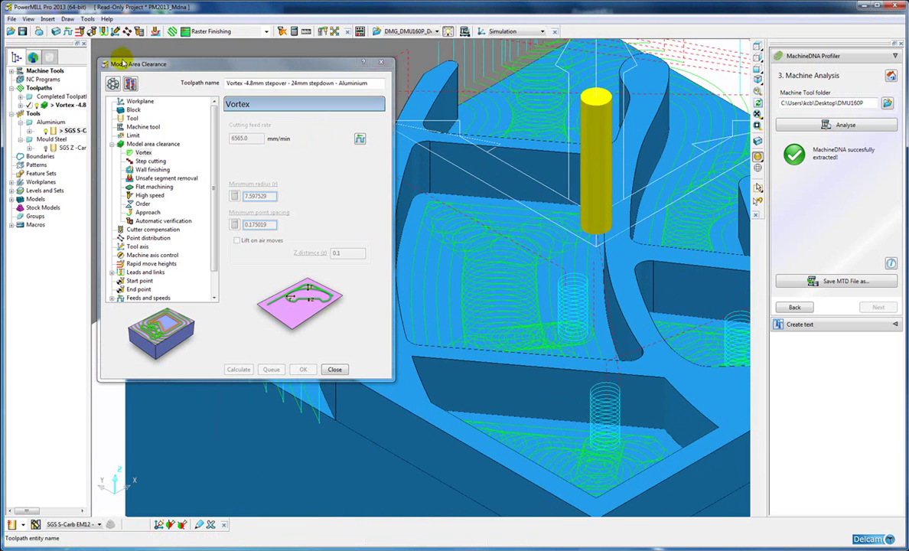
# - Create a copy of the aluminium Vortex toolpath and assign it the mould steel tool SGS Z -Carb D12R1 - 4 flutes
pyautogui.click(113, 83)
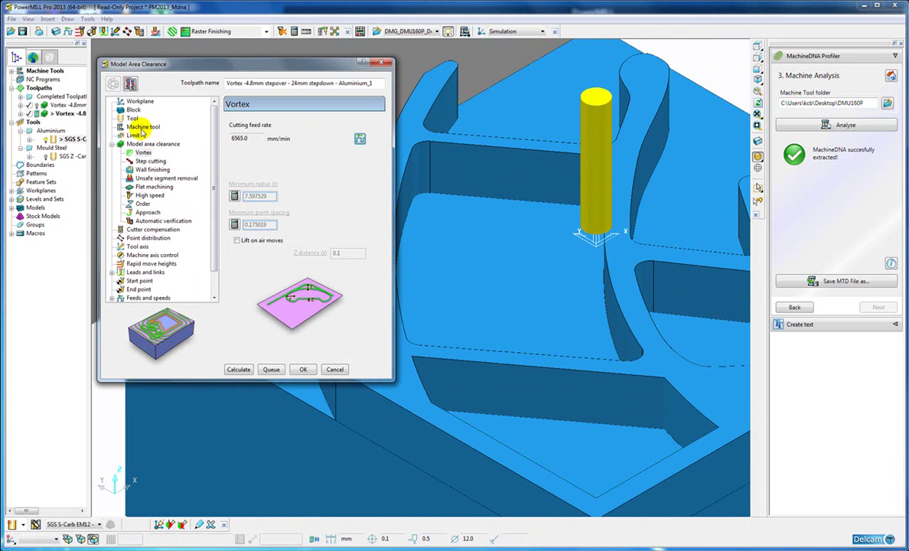
pyautogui.click(132, 119)
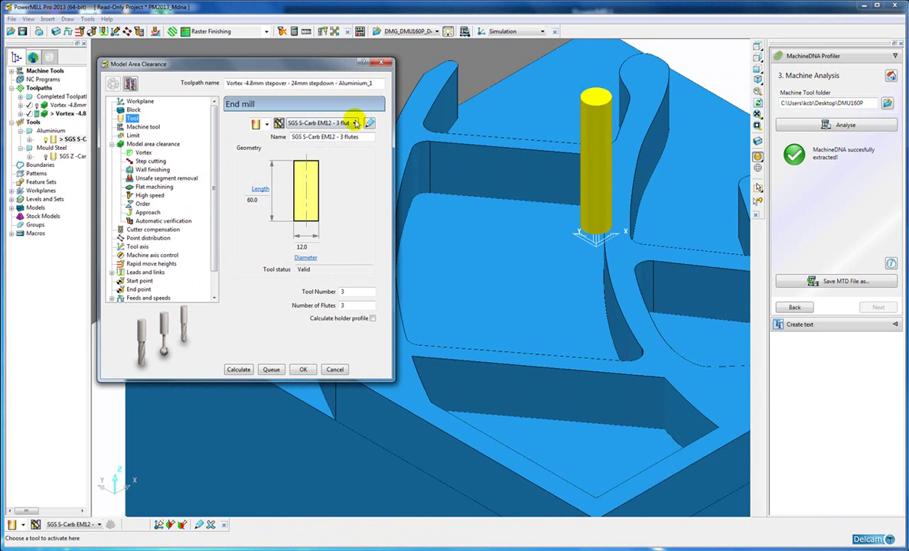
pyautogui.click(354, 124)
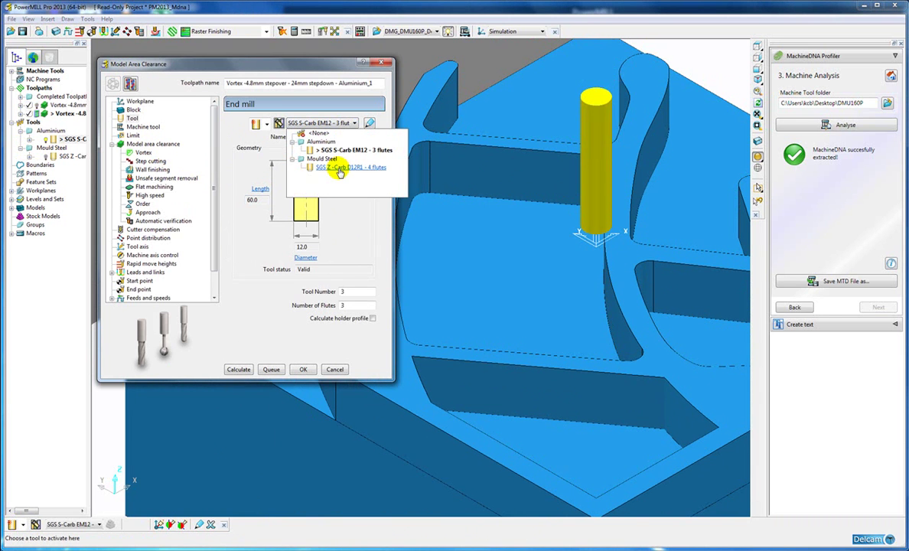
pyautogui.click(340, 168)
# - Reset the feeds and speeds to the values recommended for the SGS Z -Carb D12R1 tool, then apply and accept them
pyautogui.click(71, 31)
pyautogui.click(494, 338)
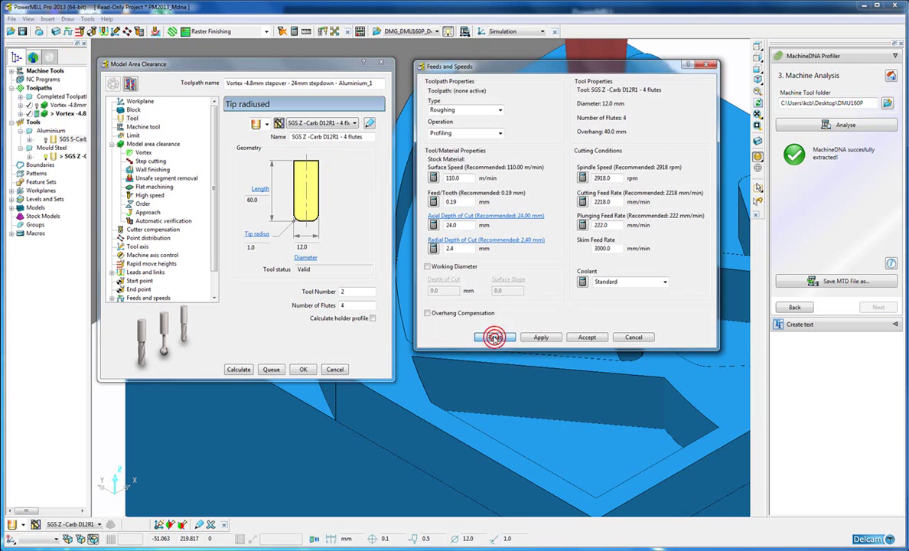
pyautogui.moveTo(517, 67); pyautogui.dragTo(517, 54)
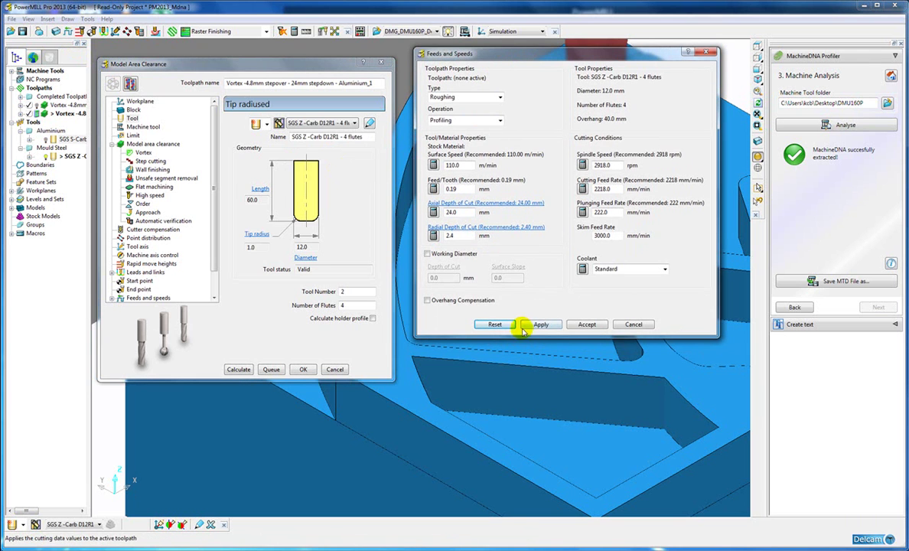
pyautogui.click(535, 325)
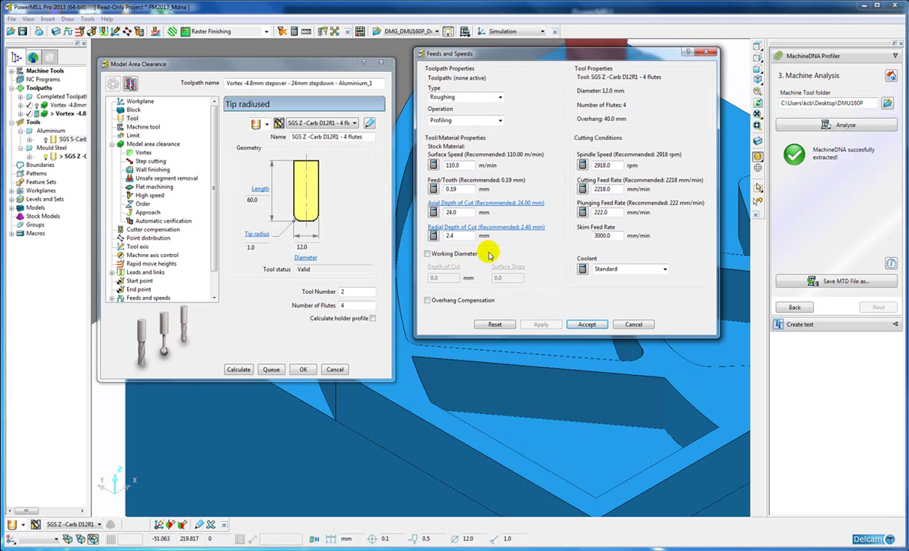
pyautogui.click(583, 324)
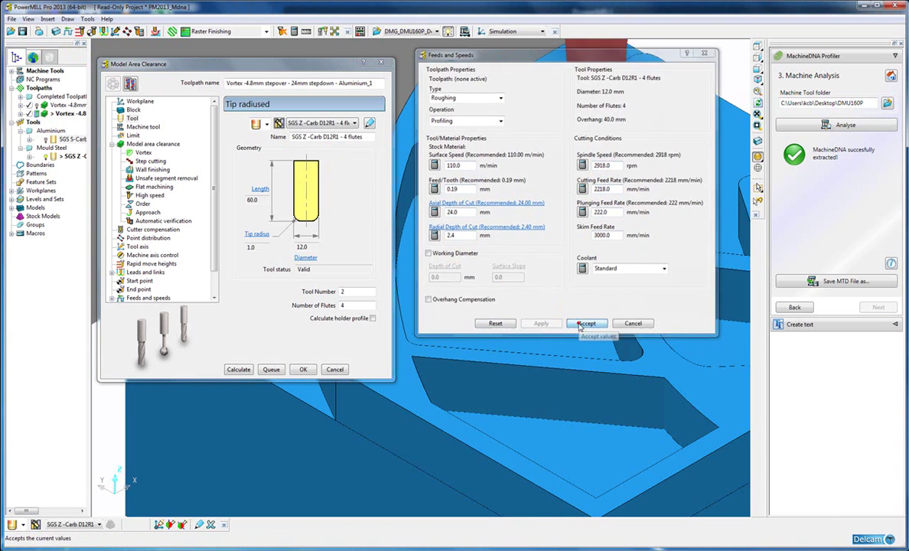
# - Check the copied toolpath's Vortex and model area clearance settings, then calculate it and close its settings
pyautogui.click(146, 153)
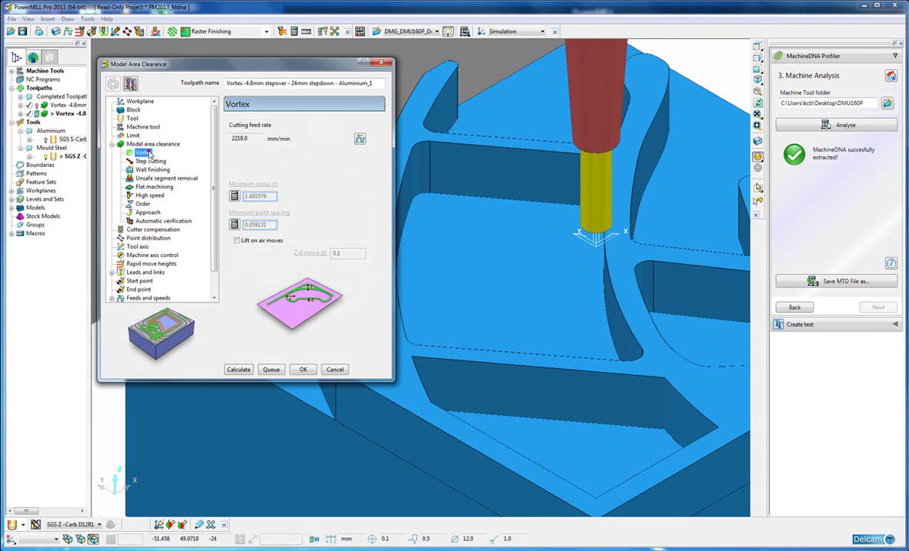
pyautogui.click(139, 144)
pyautogui.click(239, 369)
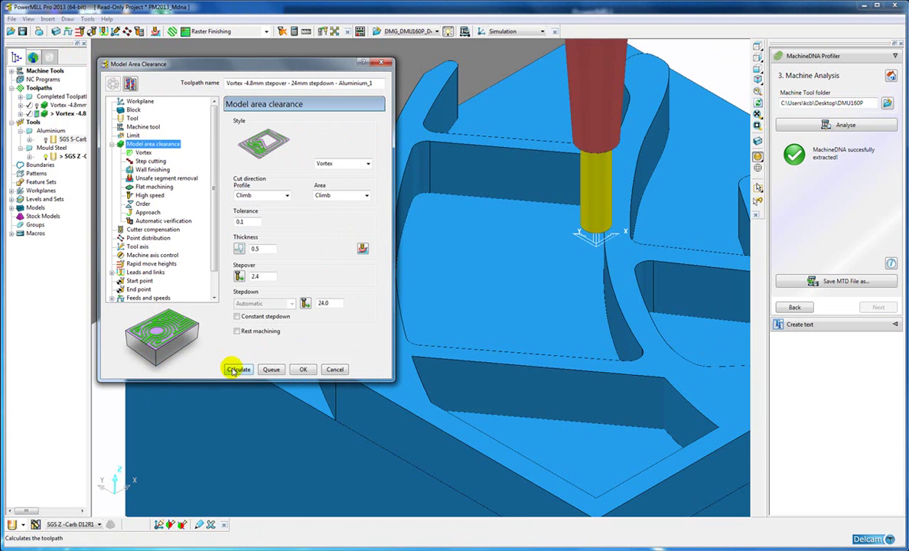
pyautogui.click(335, 370)
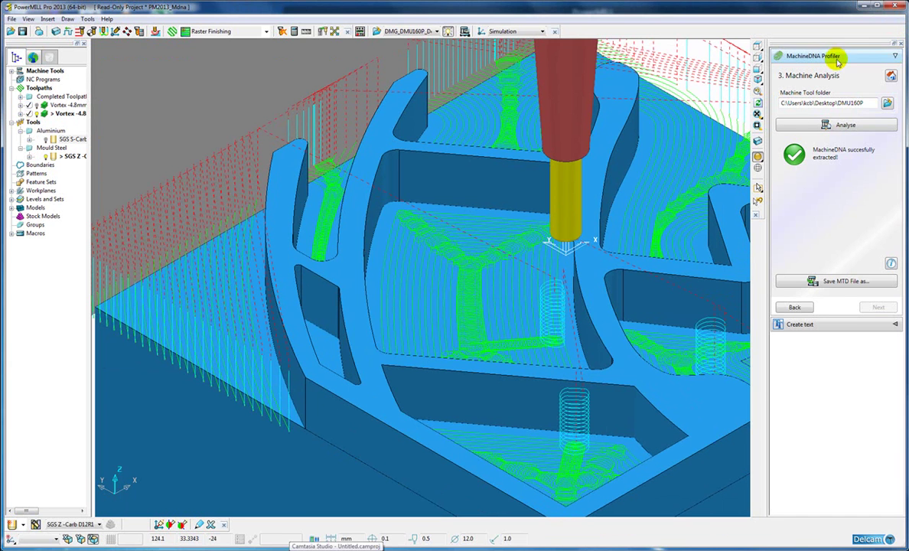
# - Clear the active machine tool so that only the part, tool and toolpath are displayed
pyautogui.keyDown('shift'); pyautogui.moveTo(589, 229); pyautogui.dragTo(547, 230, button='middle'); pyautogui.keyUp('shift')
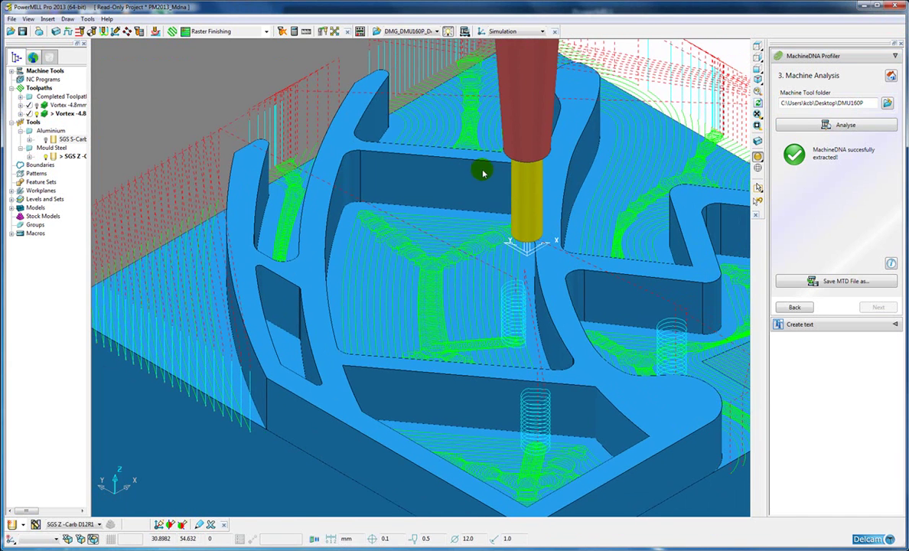
pyautogui.scroll(-3, 483, 170)
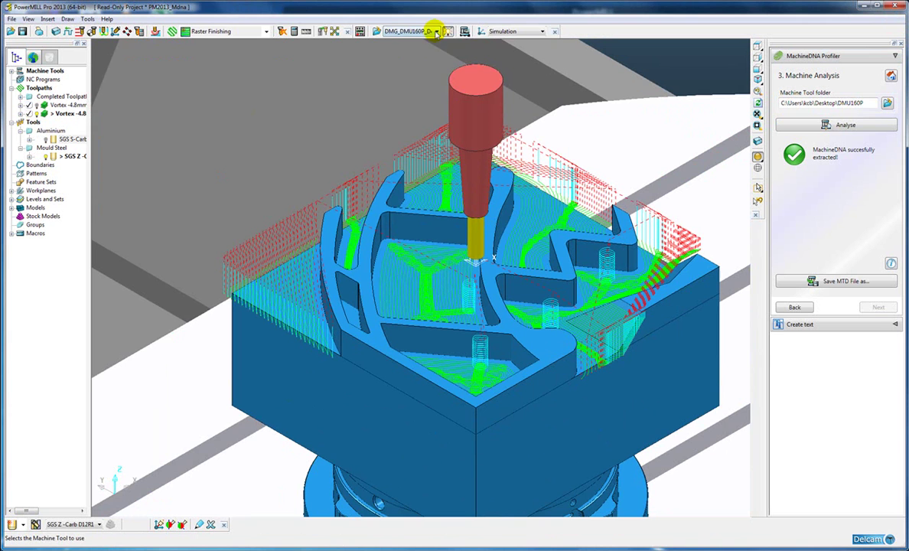
pyautogui.click(433, 30)
pyautogui.click(418, 41)
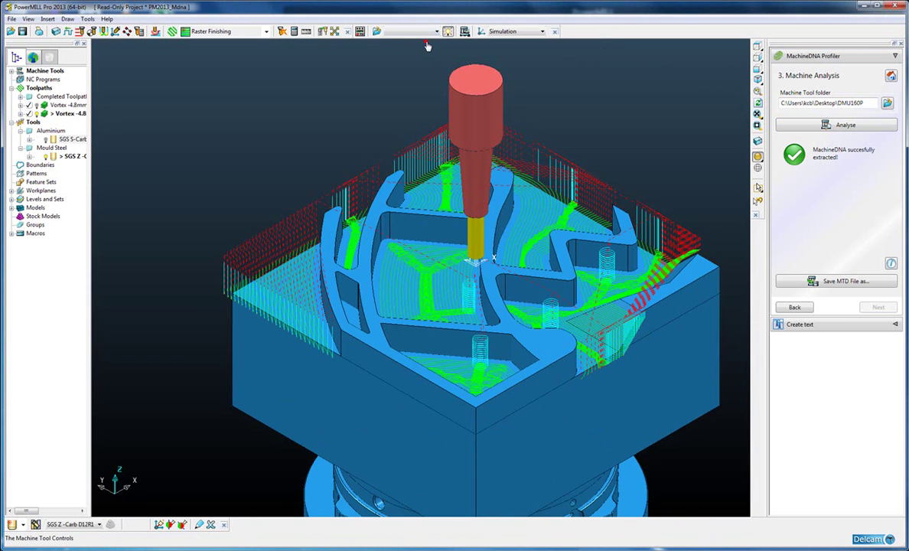
# - View the part along the Z axis with model shading off and compare the aluminium and mould steel Vortex toolpaths by activating each
pyautogui.click(757, 47)
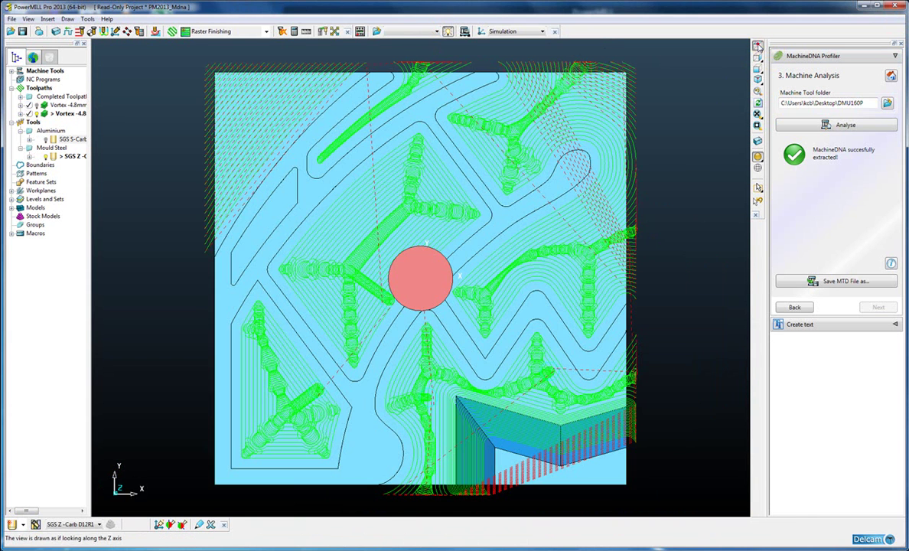
pyautogui.click(758, 155)
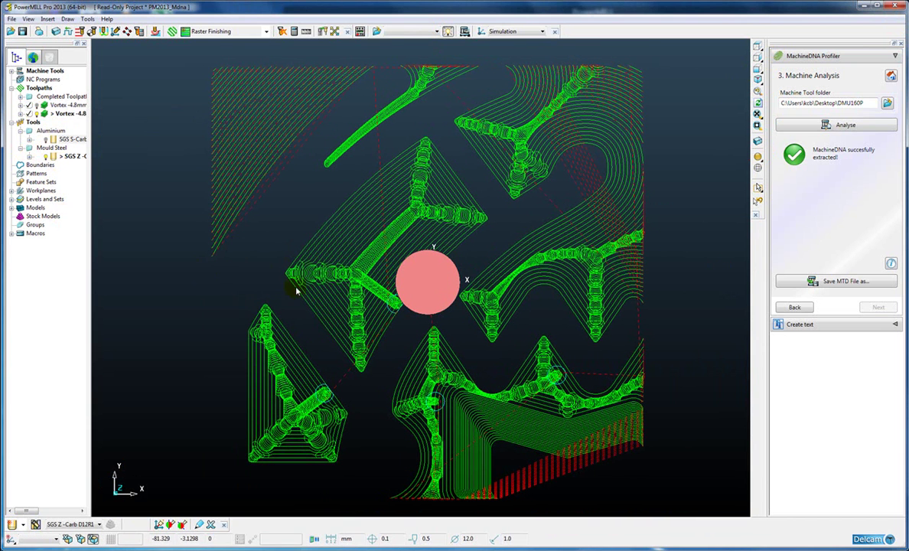
pyautogui.click(42, 105)
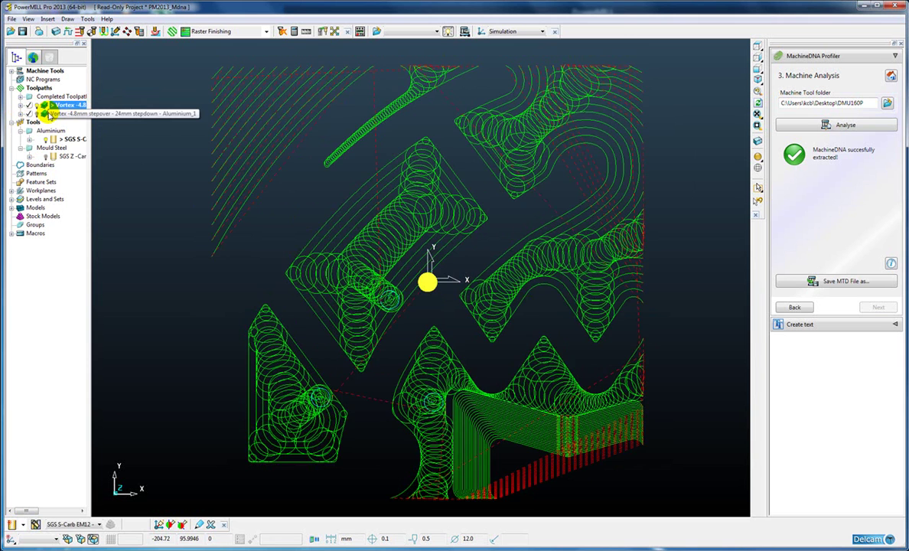
pyautogui.click(45, 113)
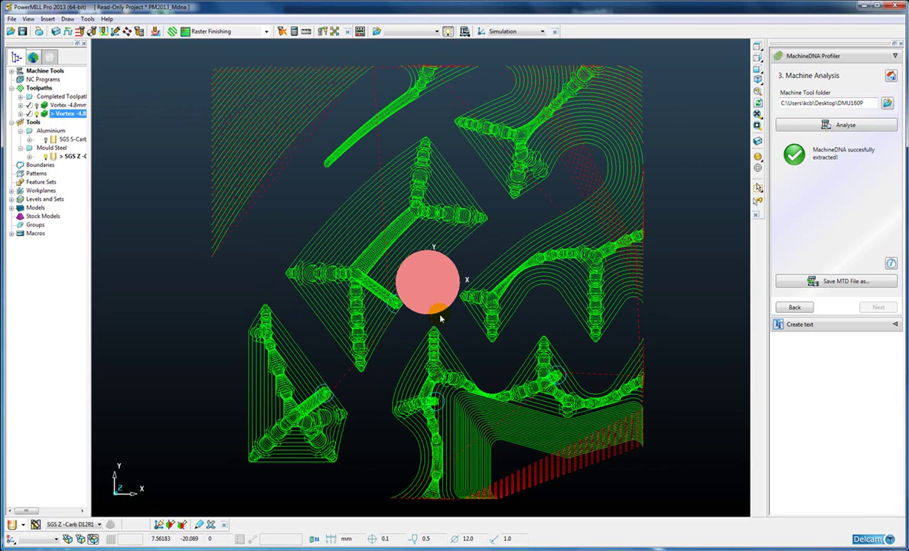